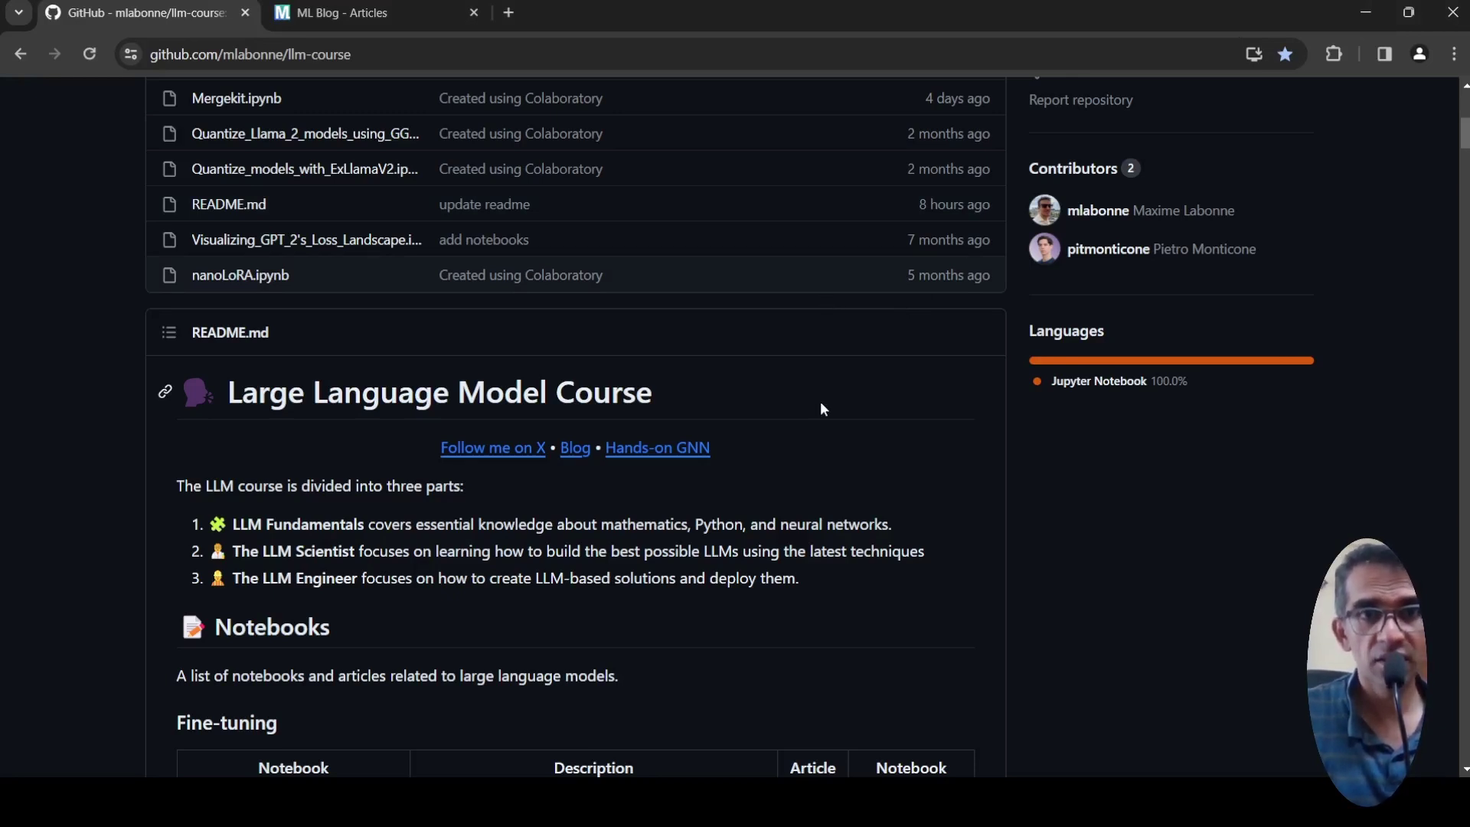
scroll(820, 408, "up", 3)
scroll(820, 408, "up", 2)
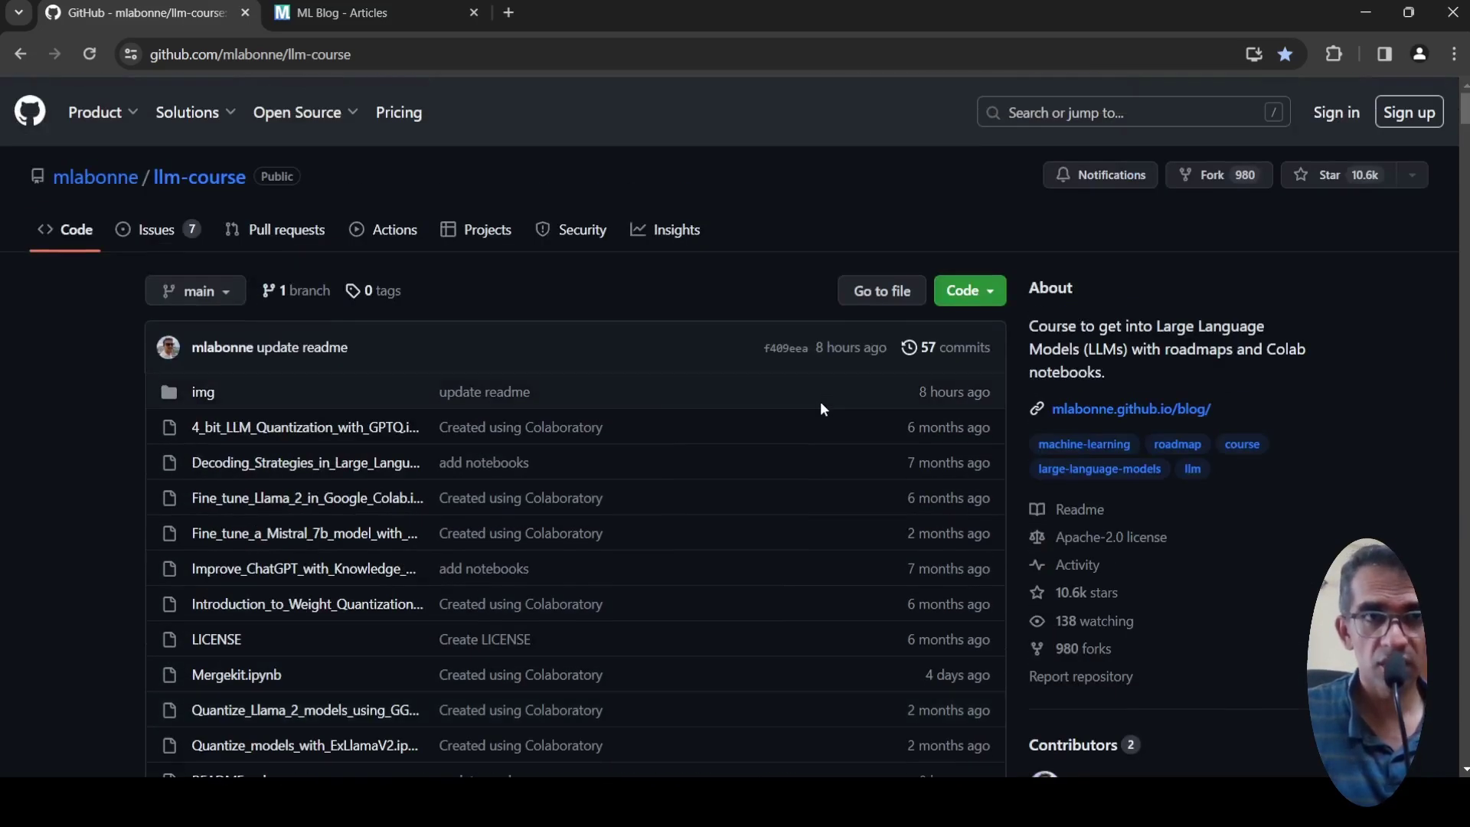
scroll(819, 405, "down", 4)
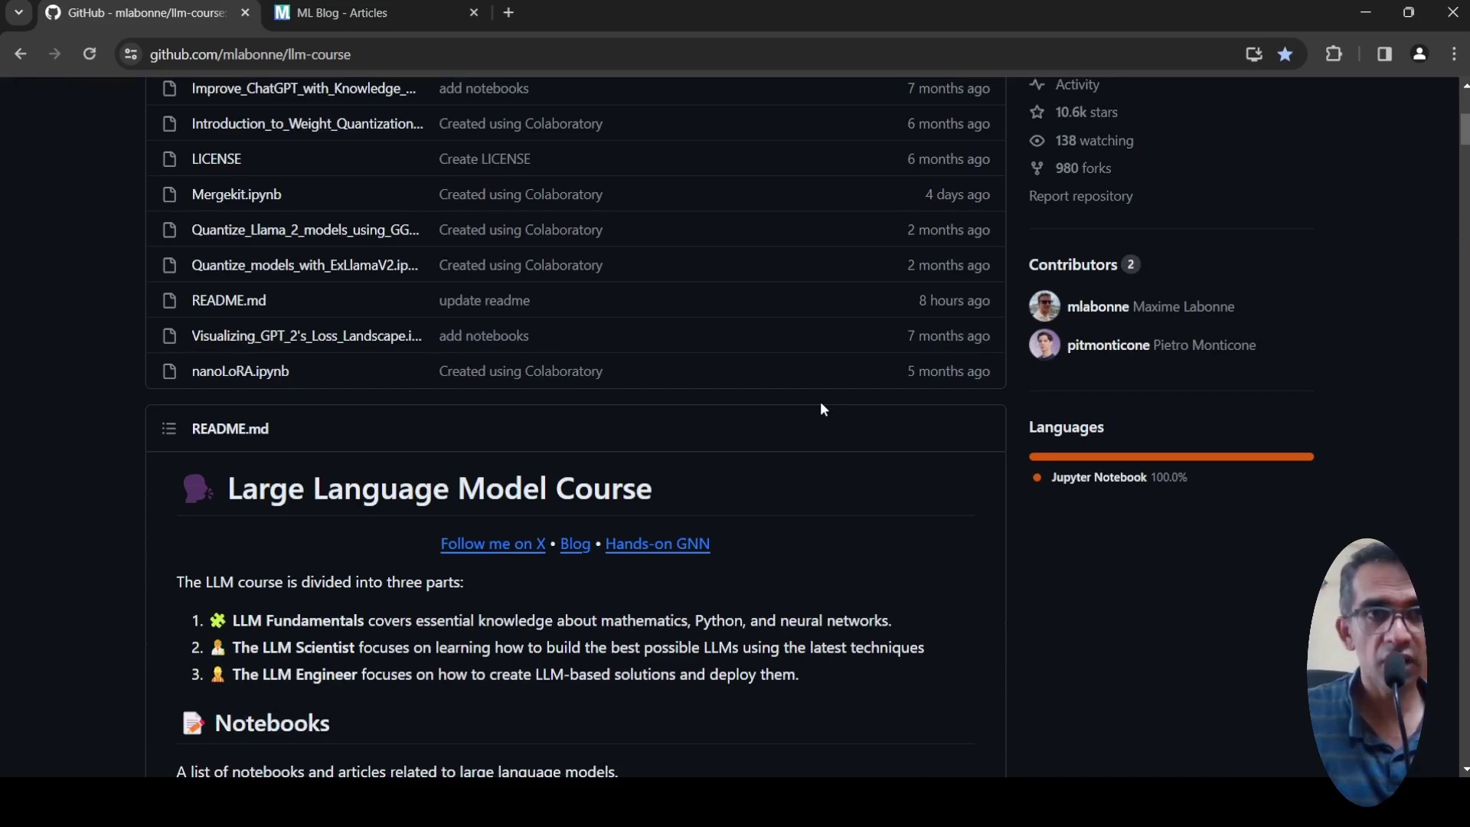
scroll(820, 407, "up", 4)
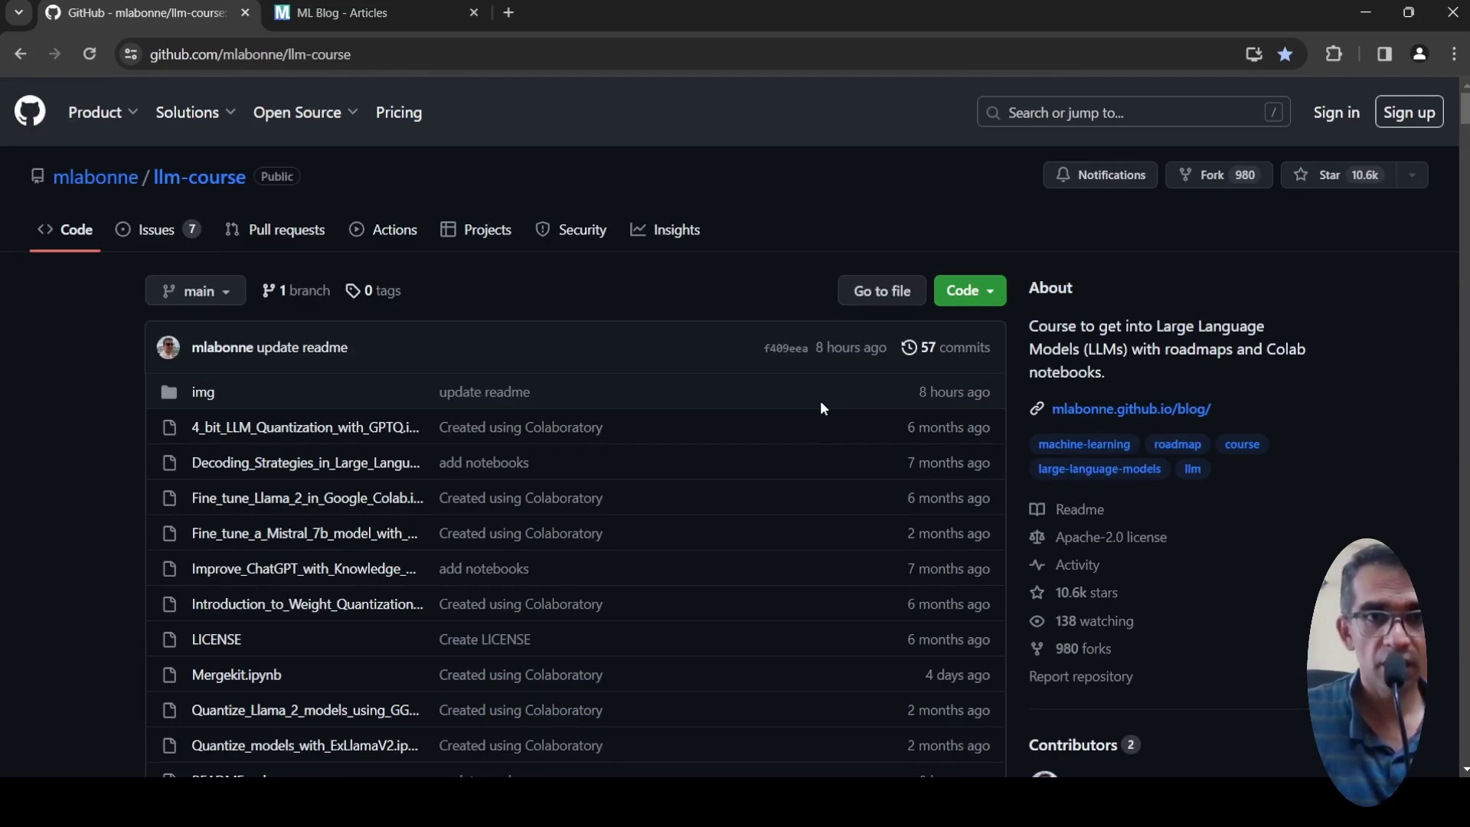
scroll(819, 408, "down", 4)
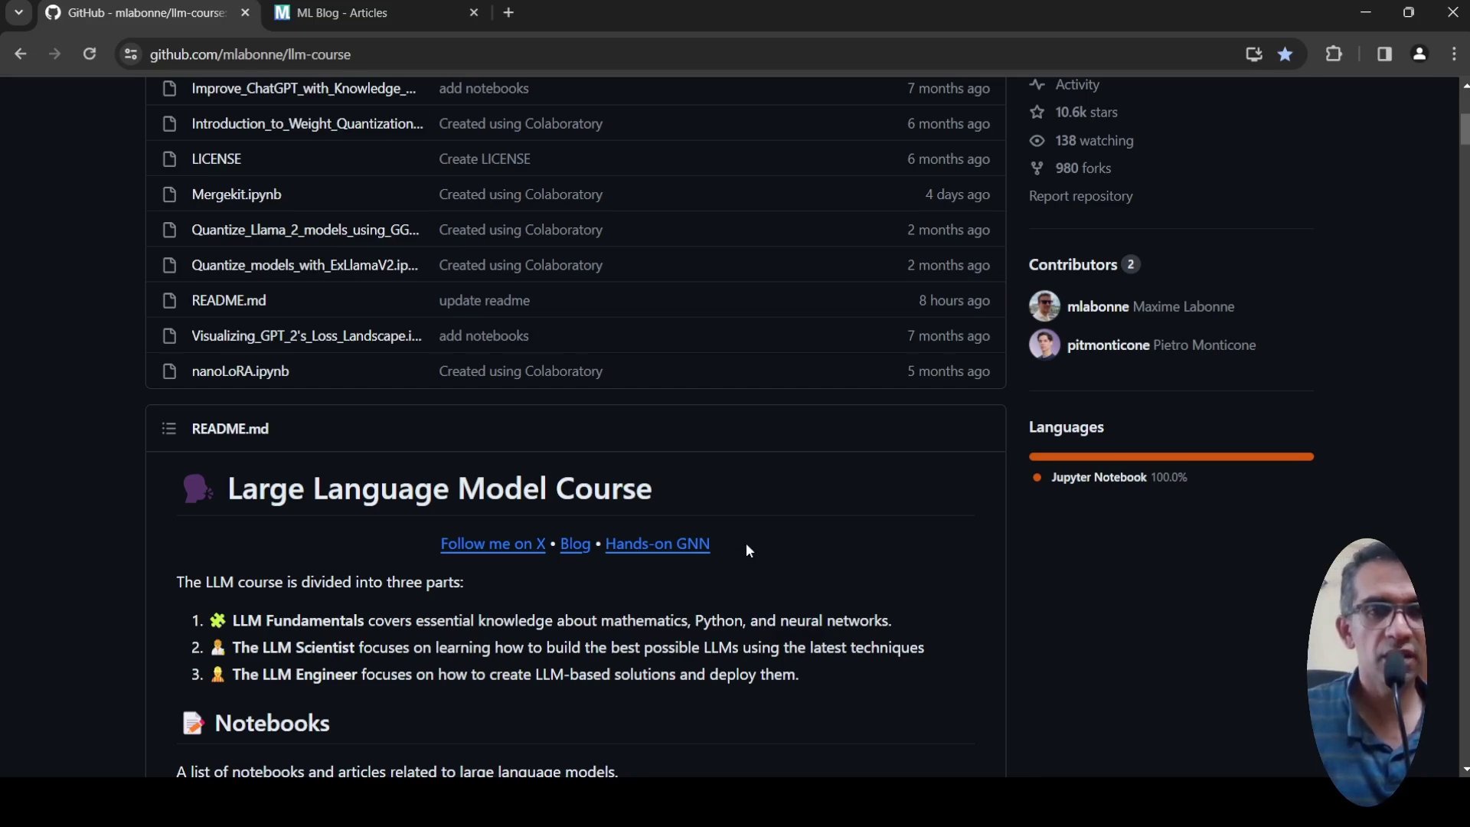
scroll(750, 544, "down", 3)
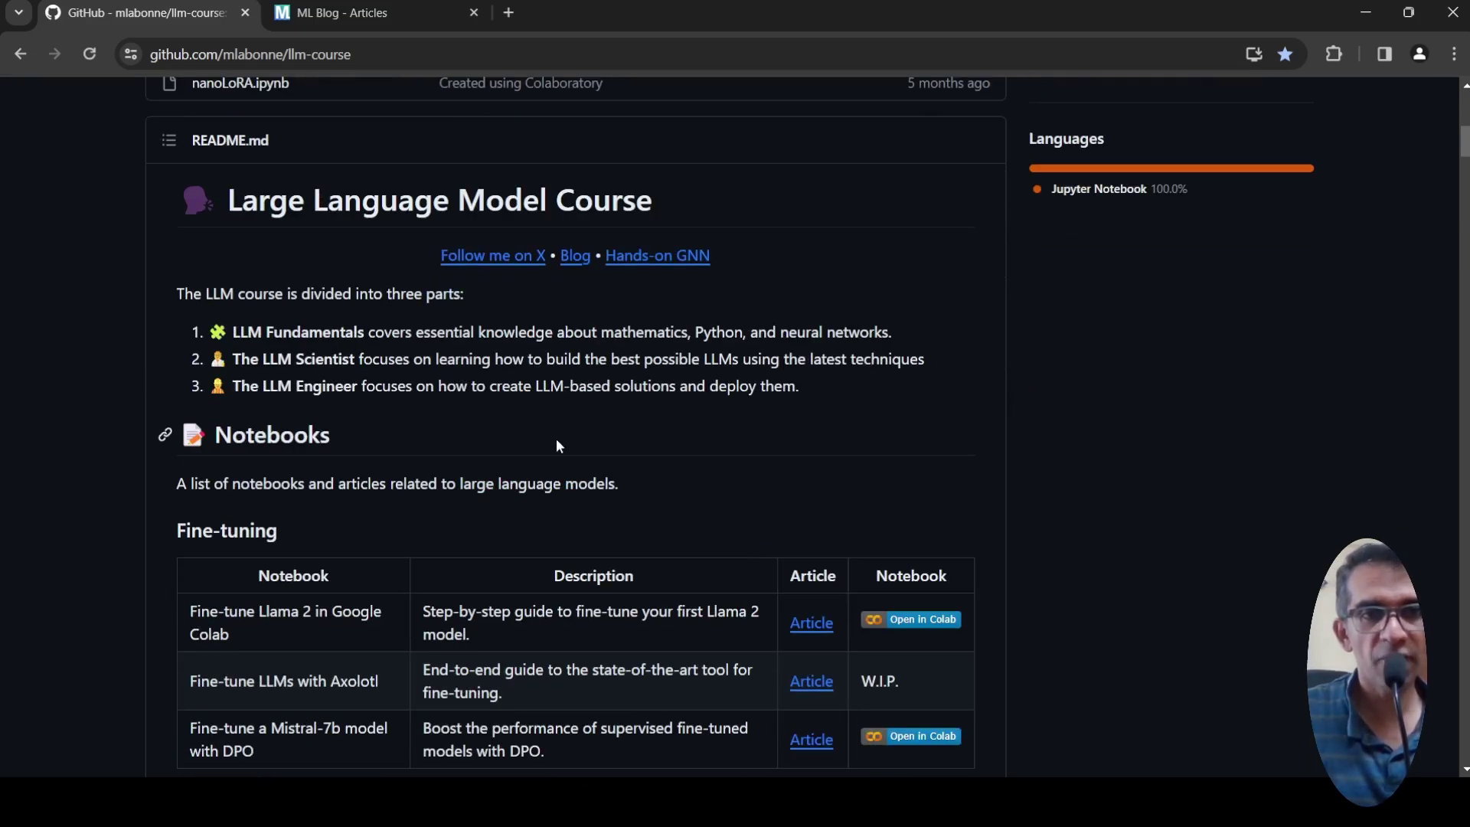
scroll(556, 446, "down", 1)
scroll(557, 446, "down", 4)
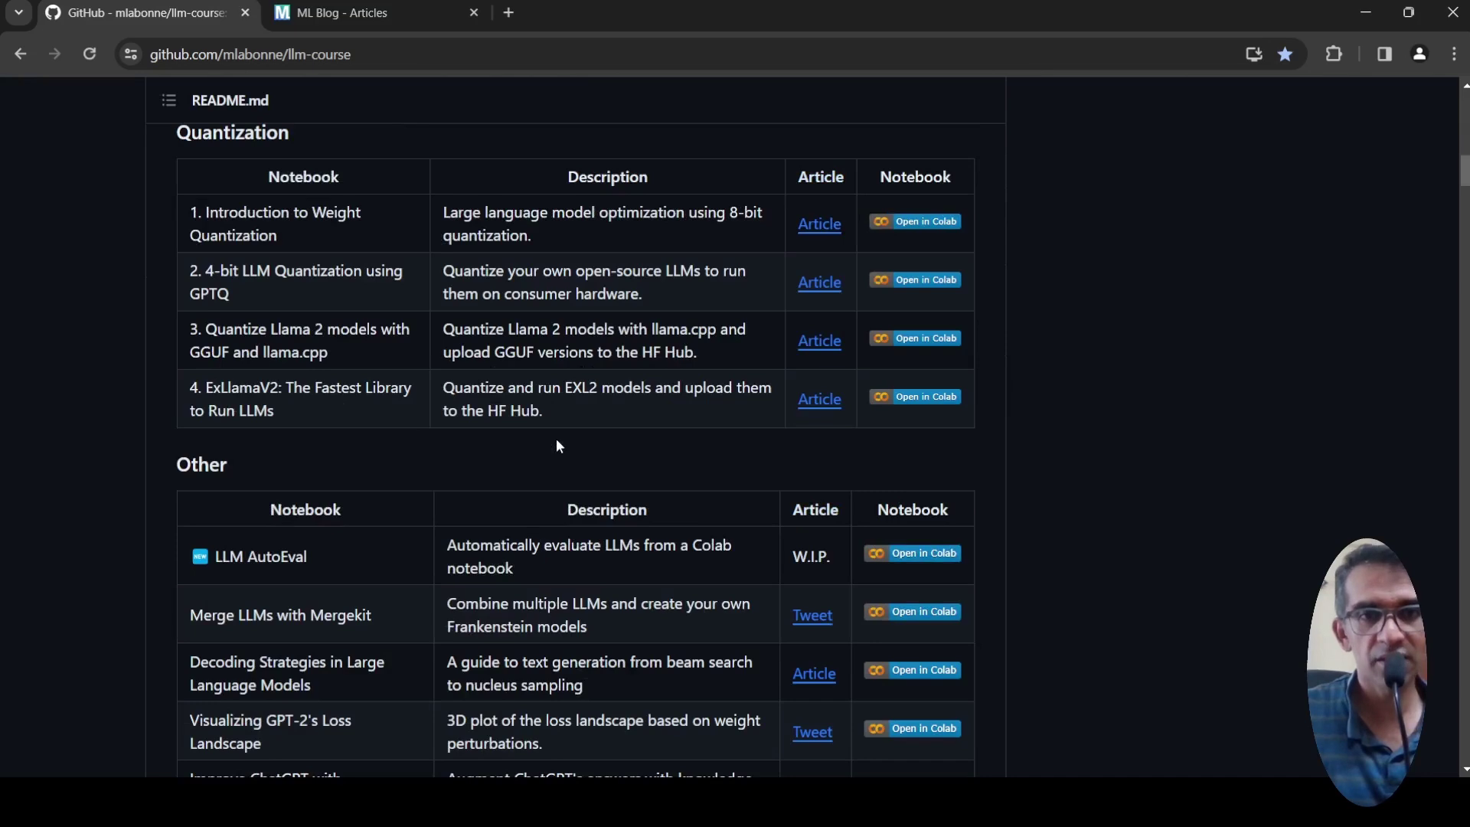
scroll(556, 446, "down", 8)
scroll(555, 445, "down", 1)
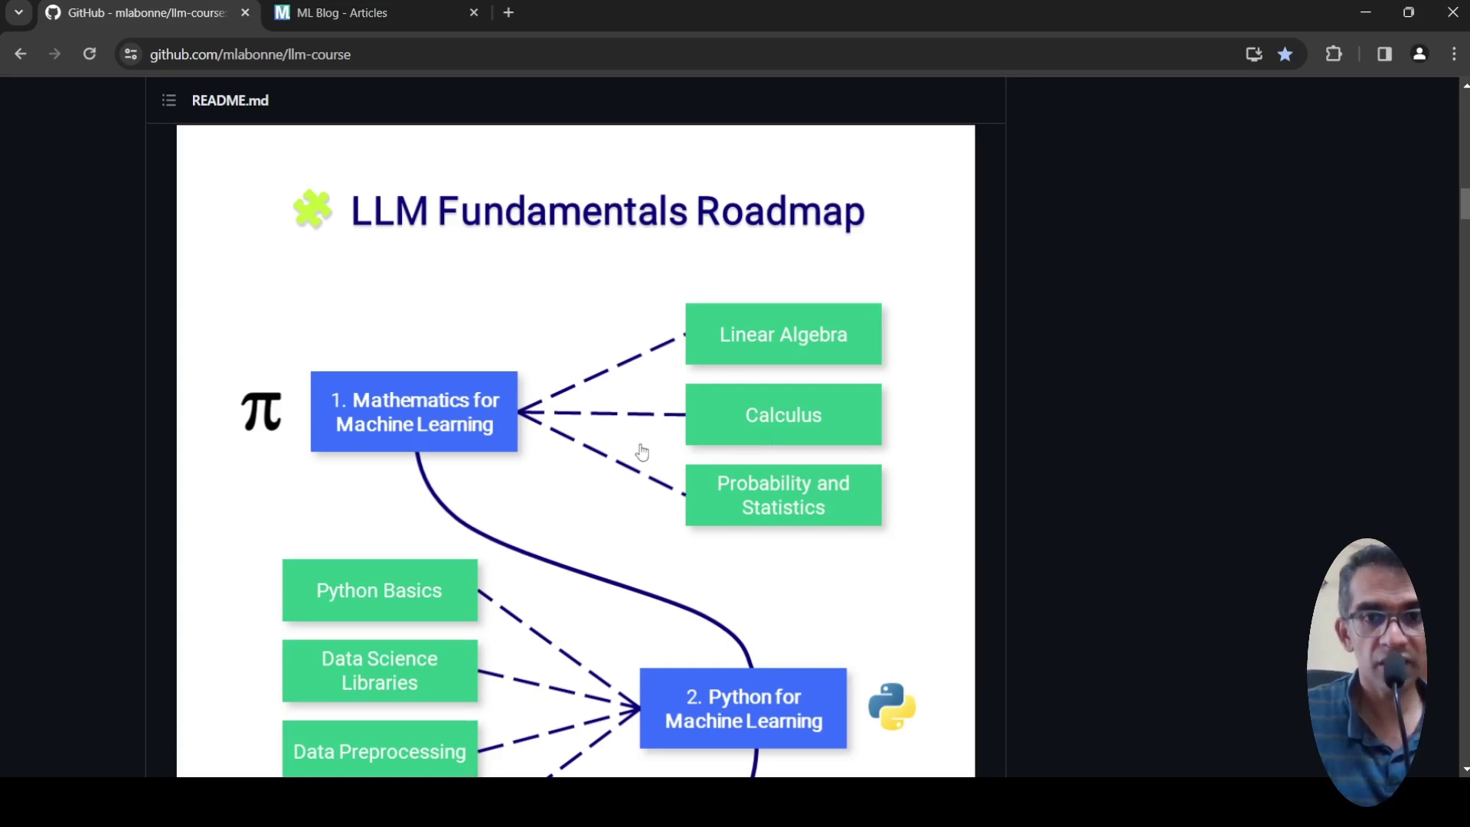
scroll(642, 451, "down", 2)
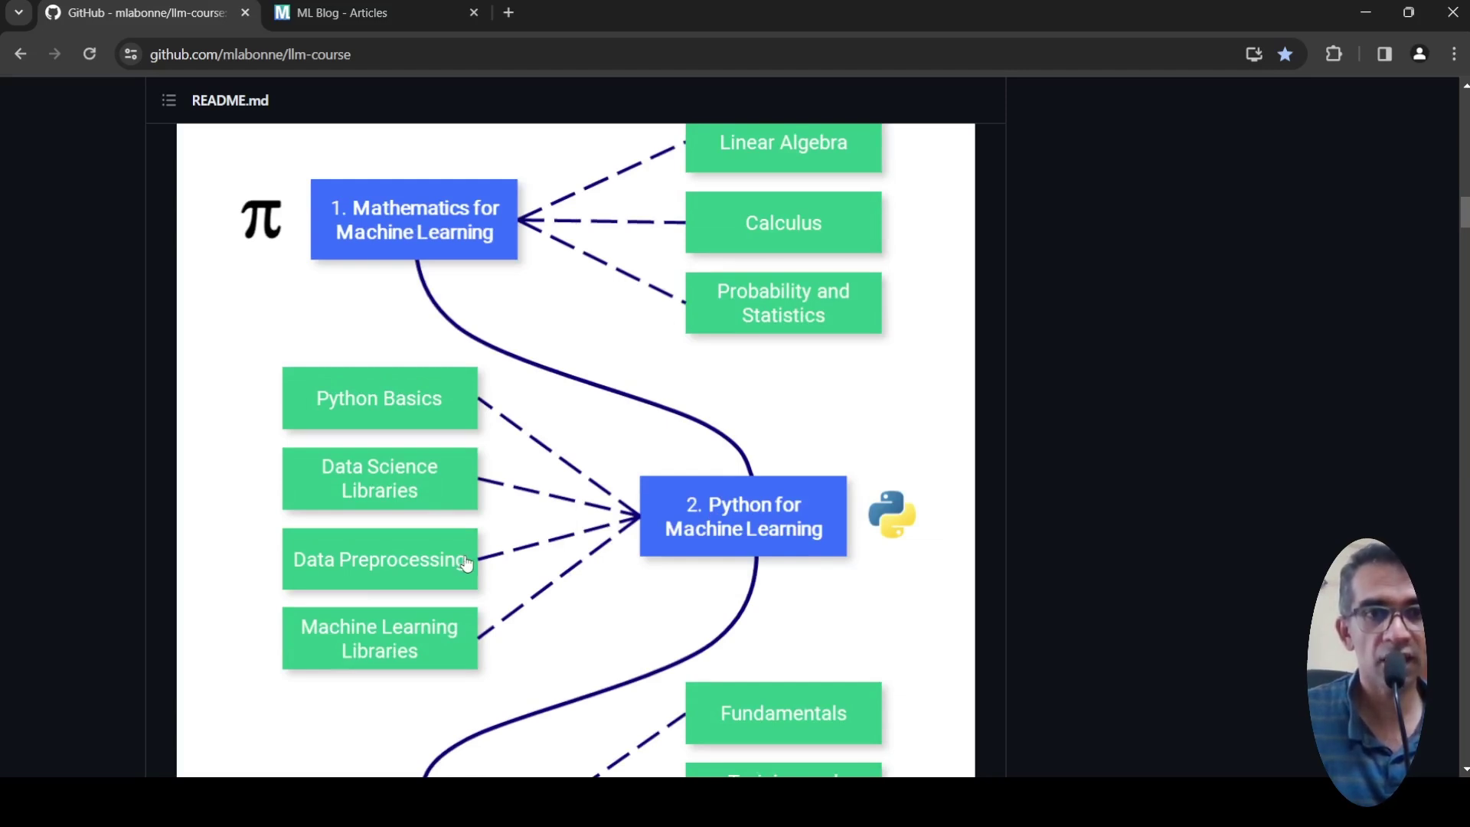
scroll(465, 562, "down", 3)
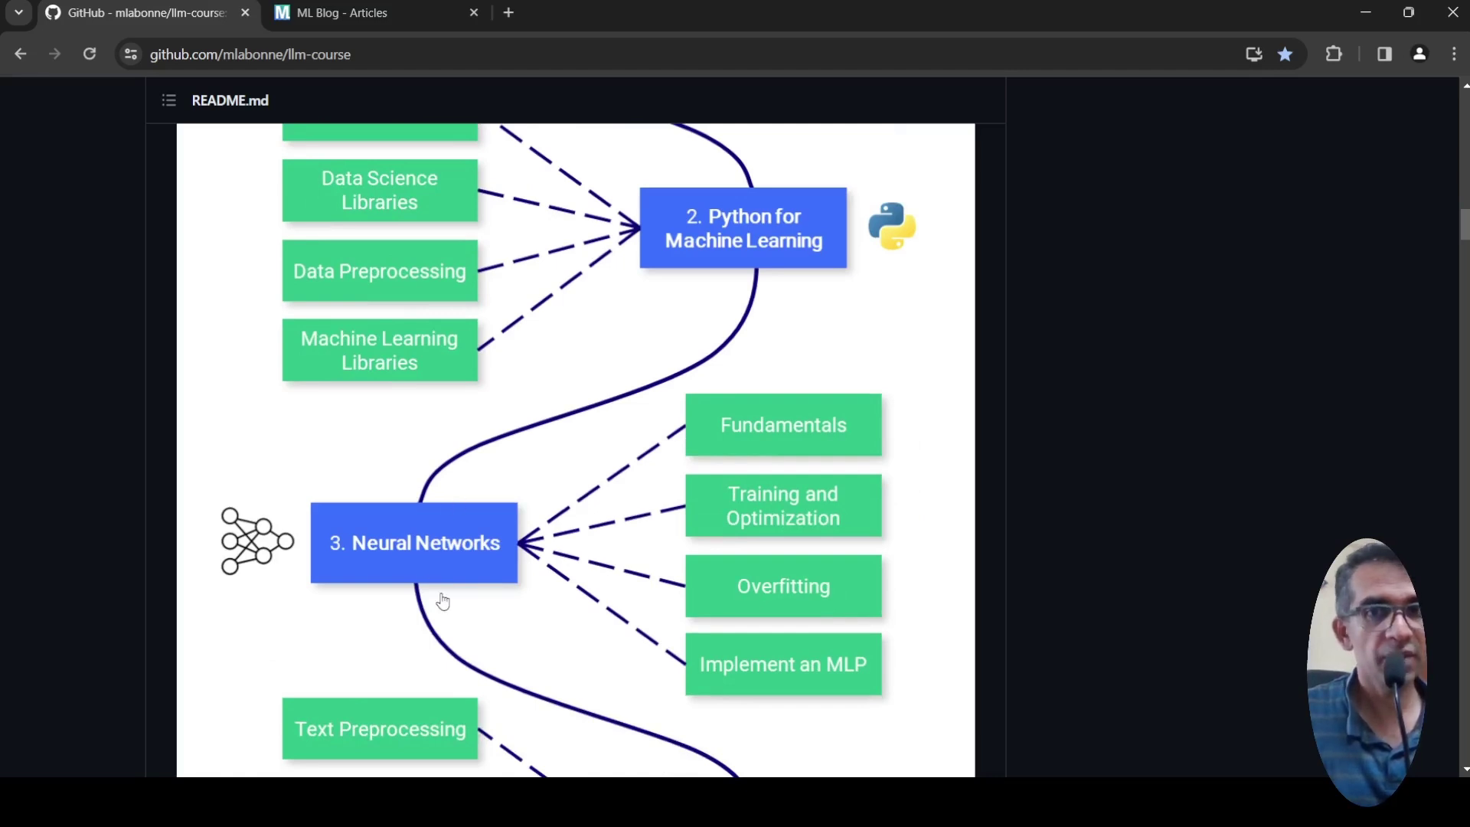
scroll(444, 599, "down", 1)
scroll(444, 599, "down", 3)
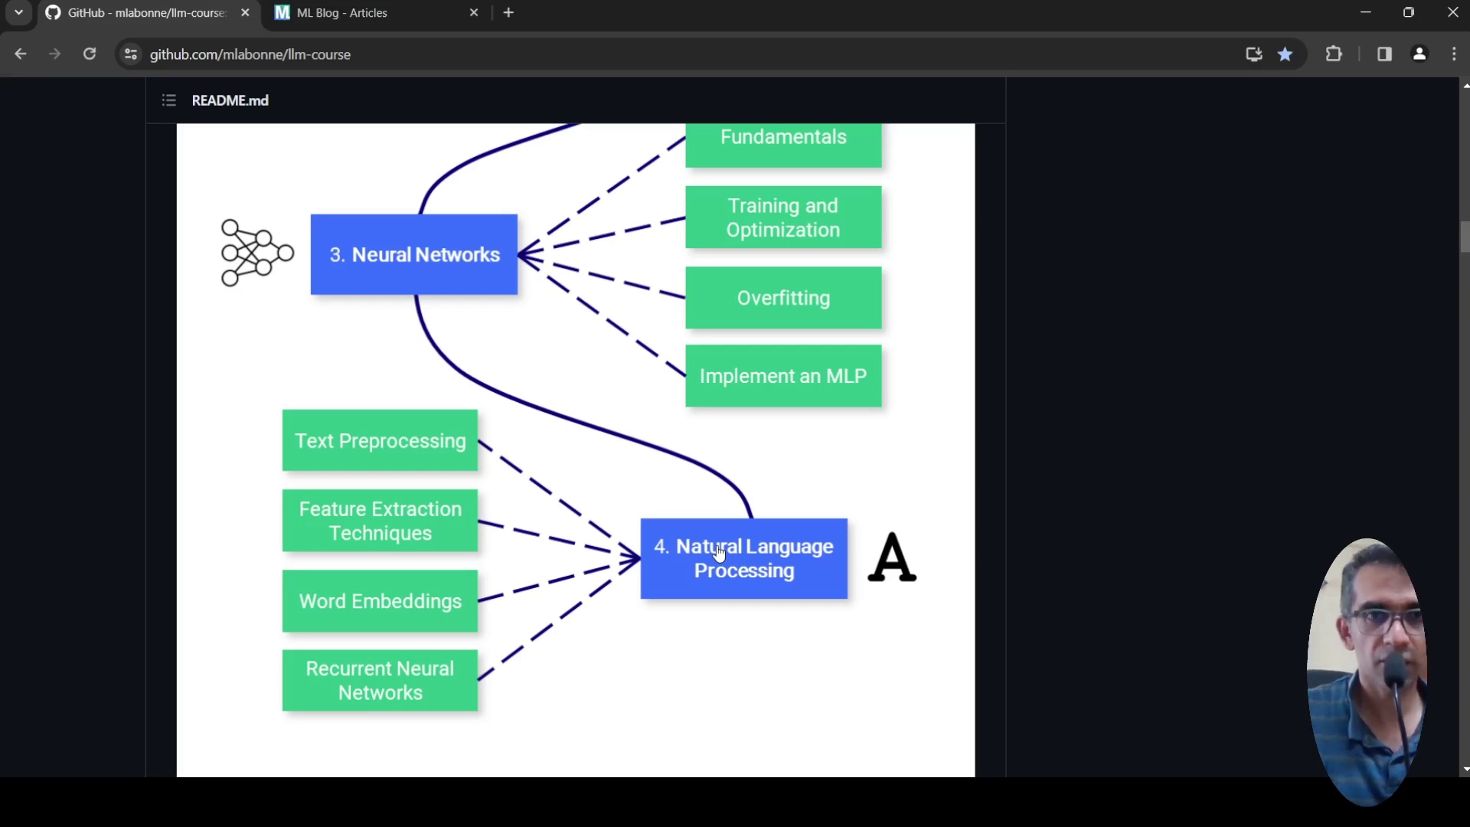
scroll(717, 551, "up", 2)
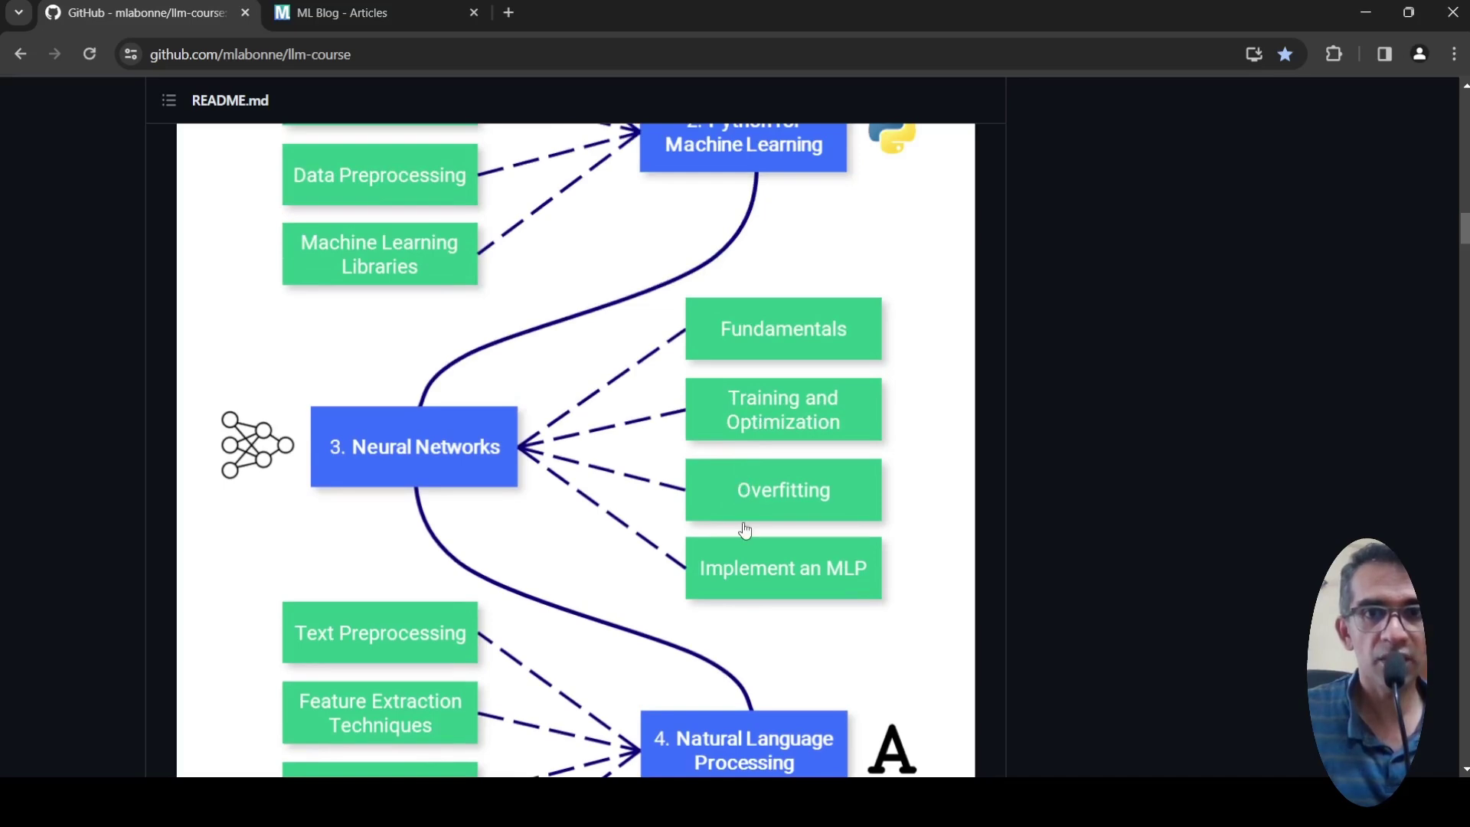
scroll(744, 528, "down", 3)
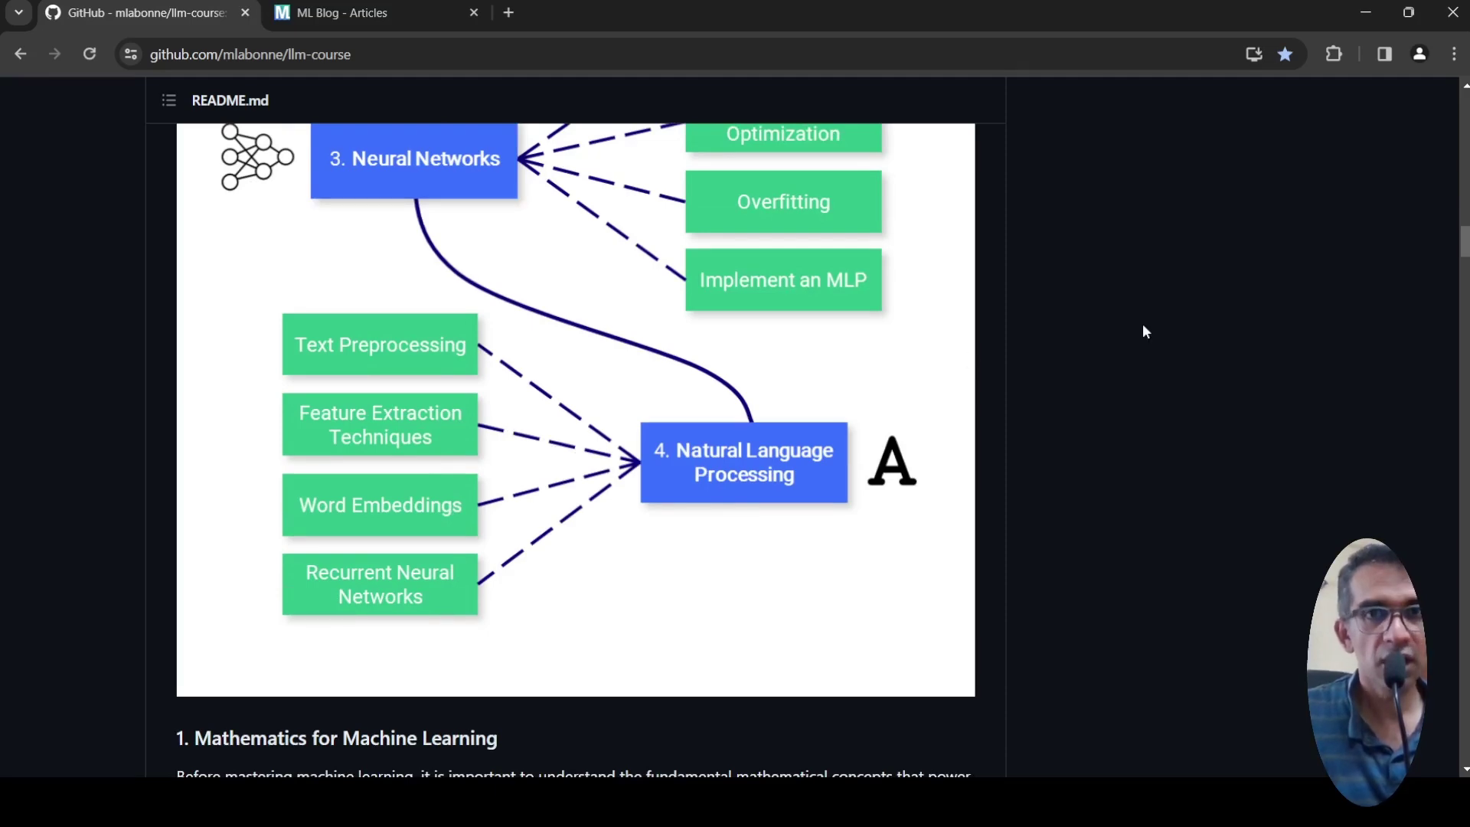
scroll(1142, 327, "up", 2)
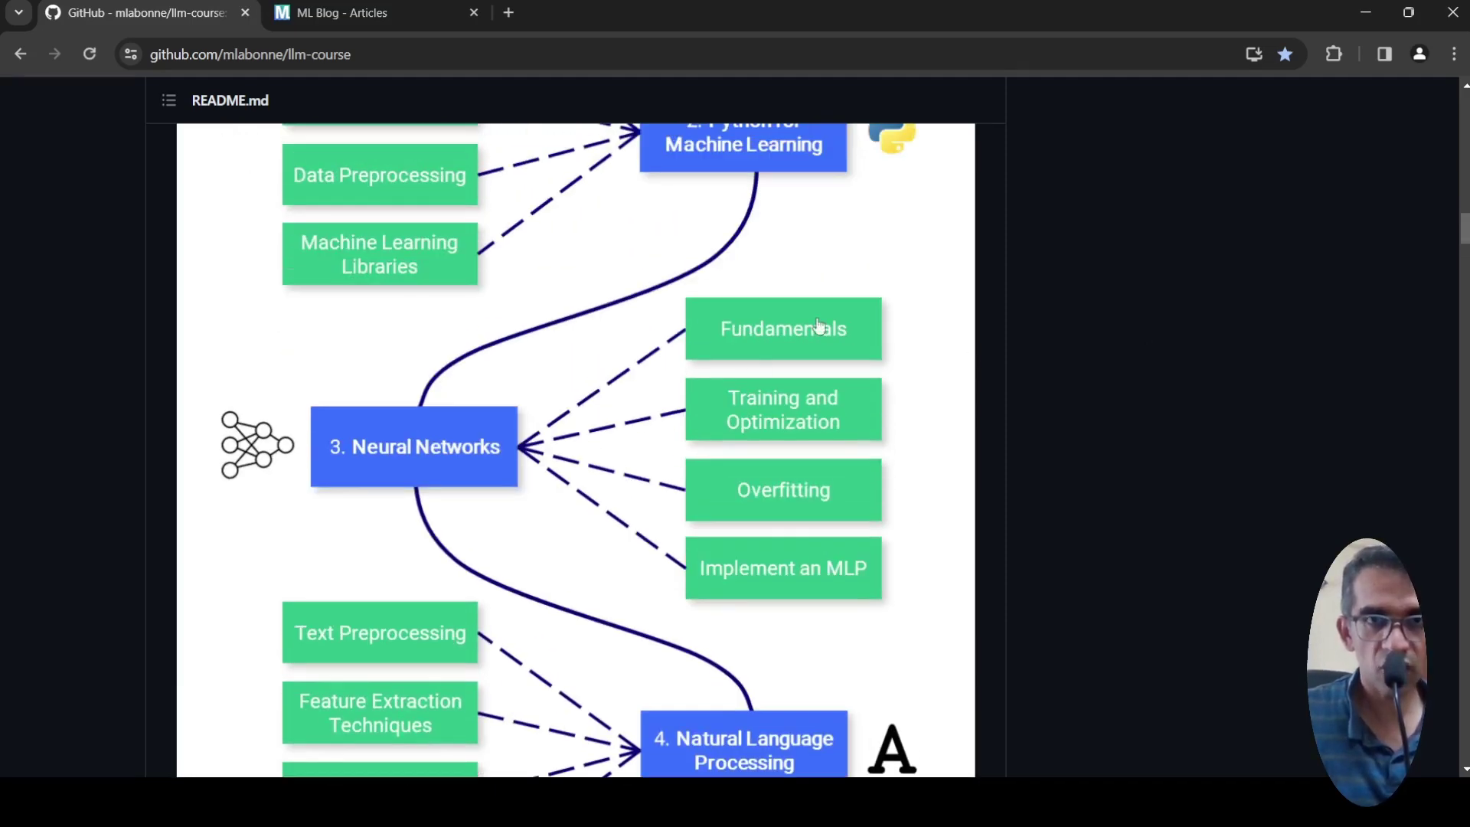
scroll(826, 339, "down", 4)
scroll(826, 339, "down", 2)
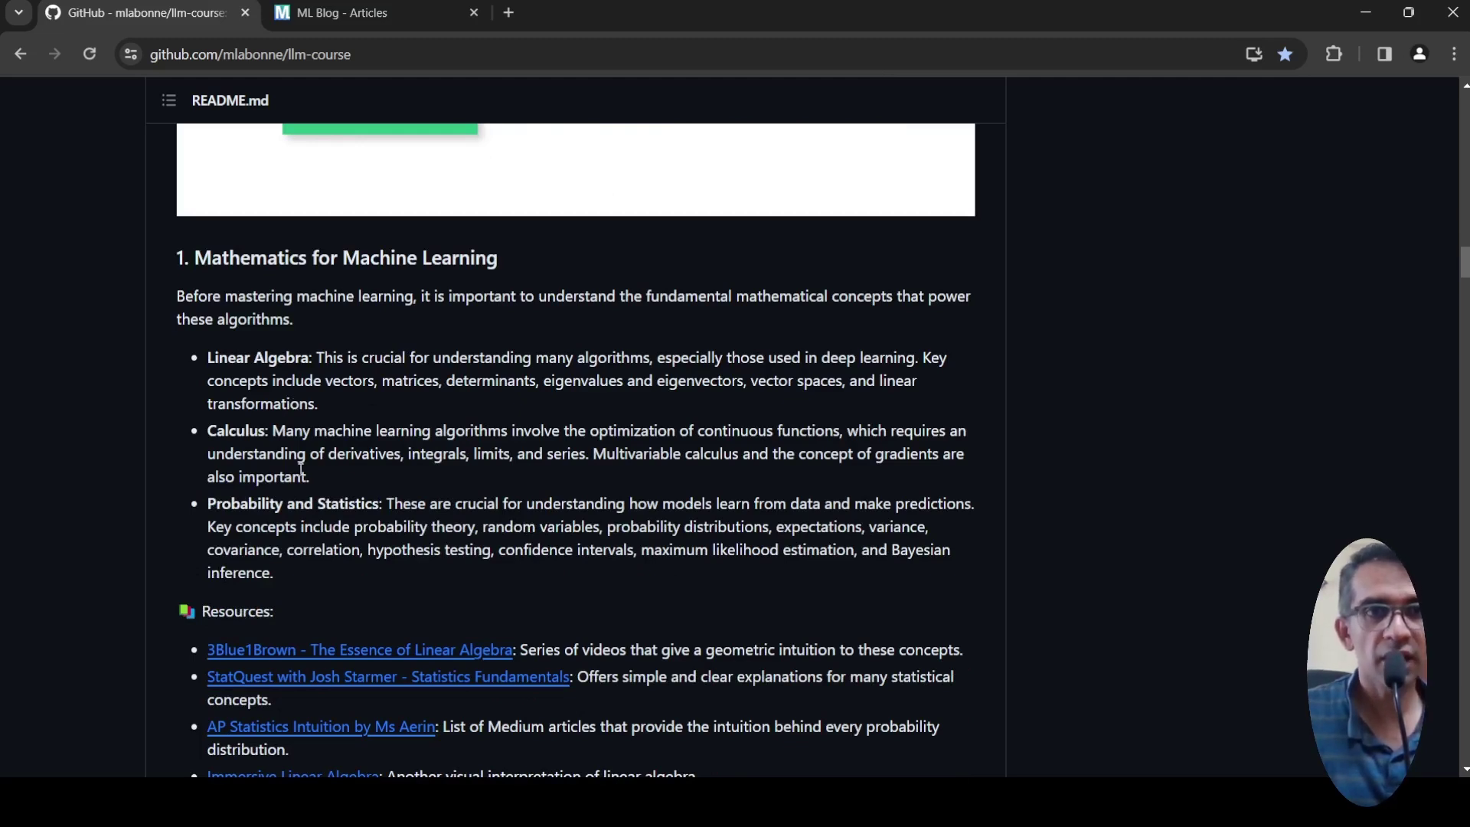
scroll(535, 424, "down", 2)
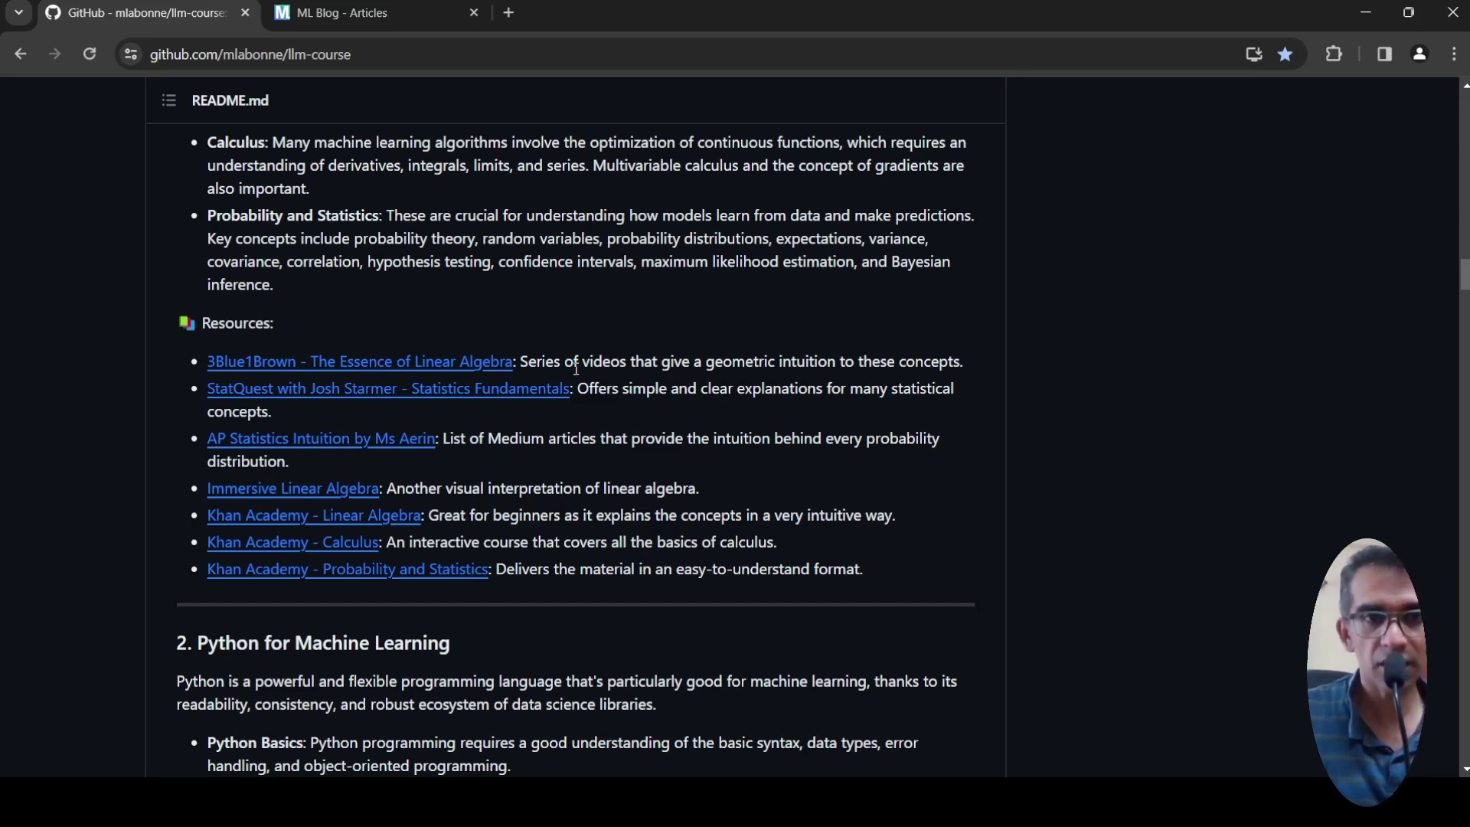
scroll(576, 367, "up", 1)
scroll(575, 368, "up", 2)
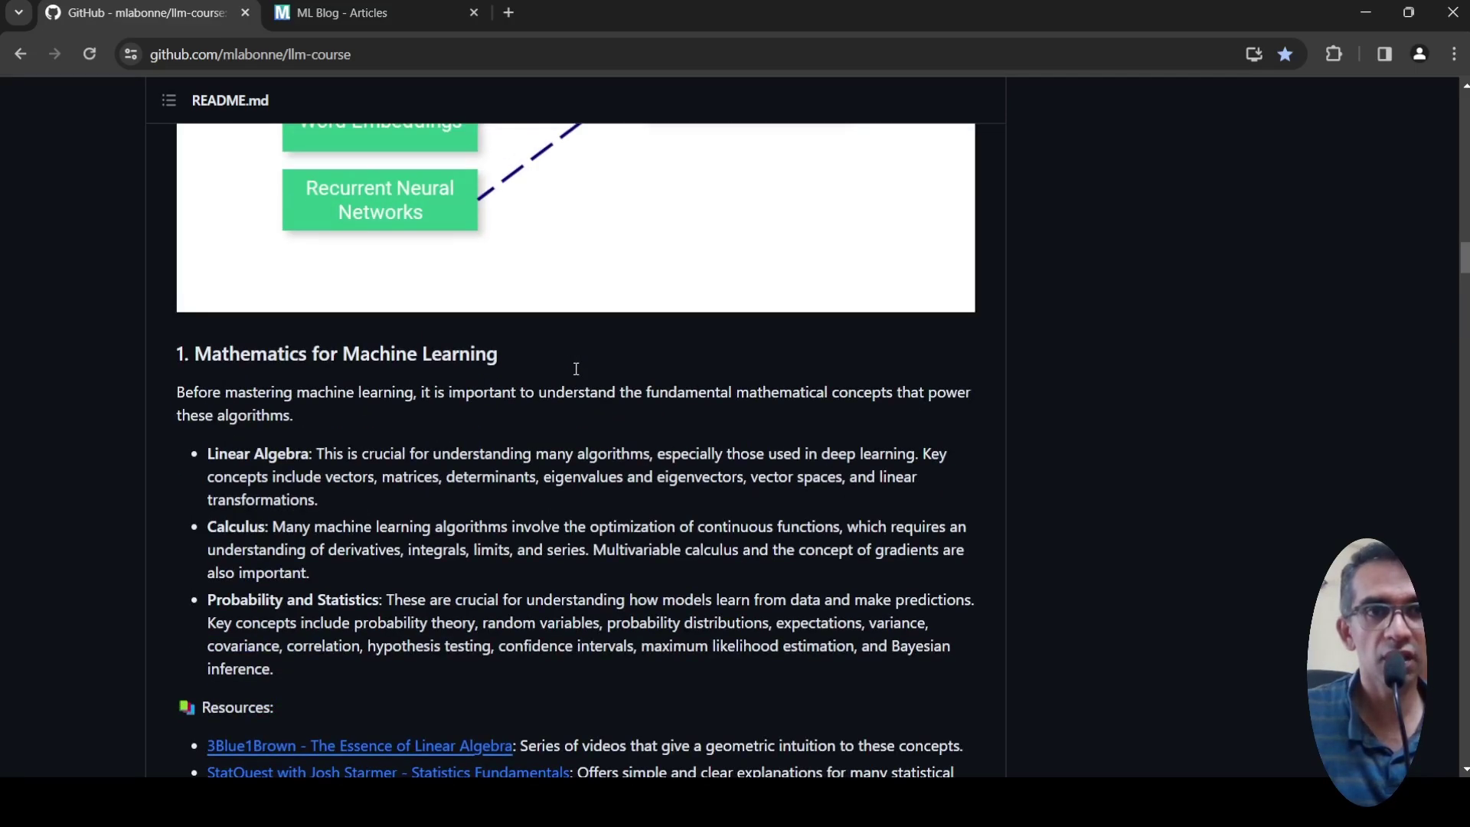
scroll(575, 372, "down", 3)
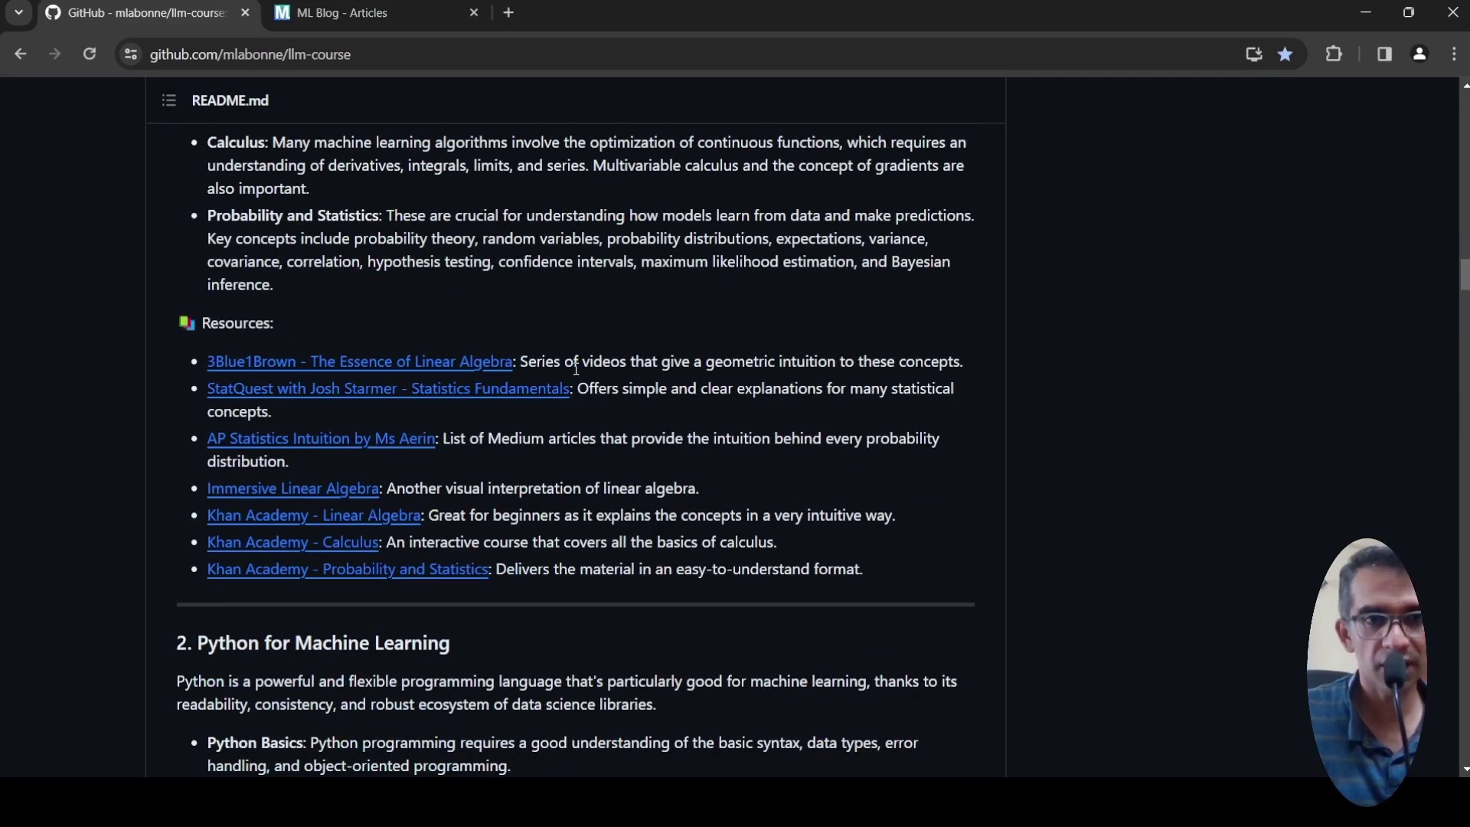
scroll(575, 366, "down", 3)
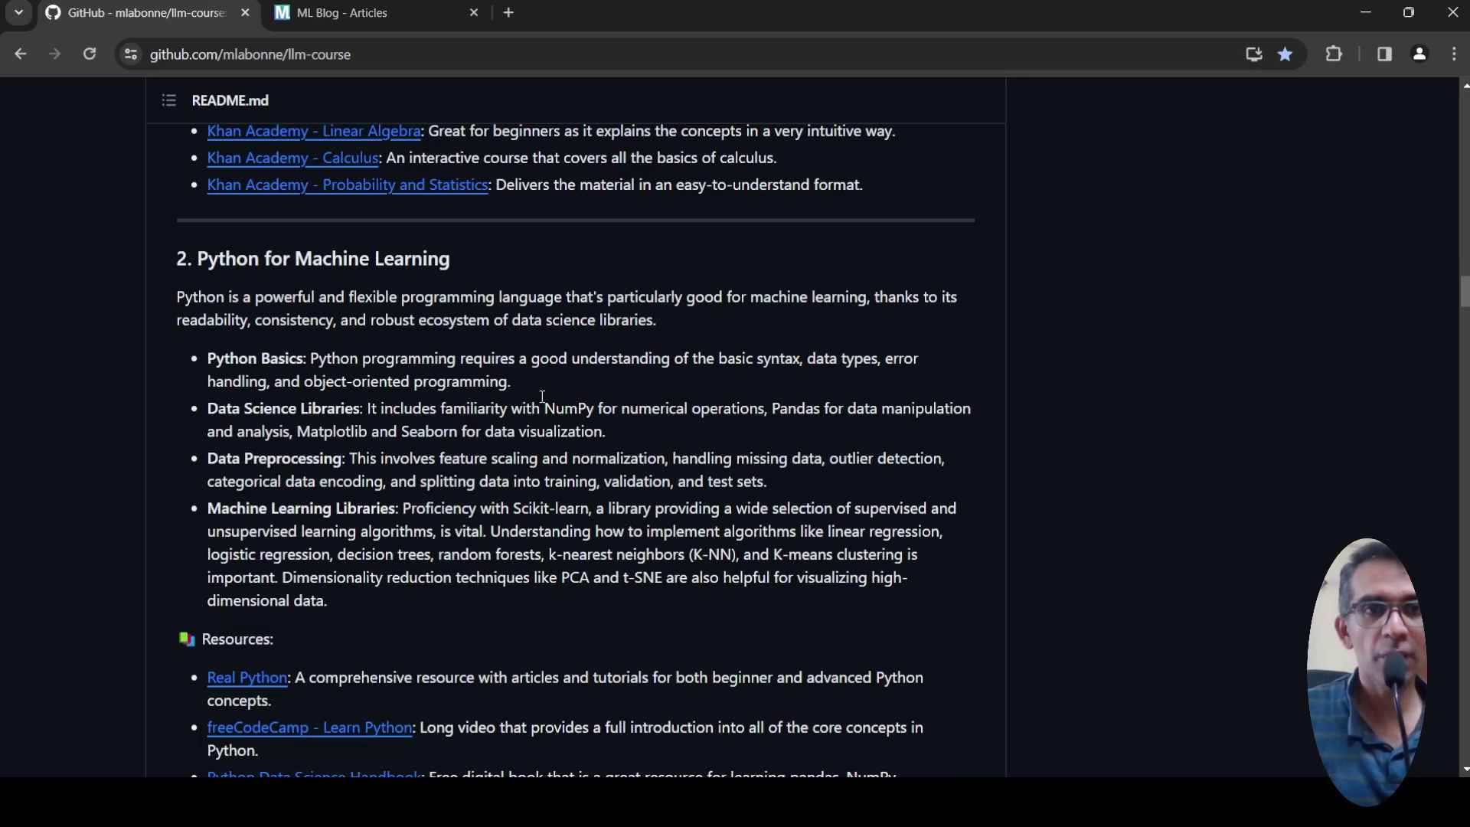
scroll(542, 396, "down", 2)
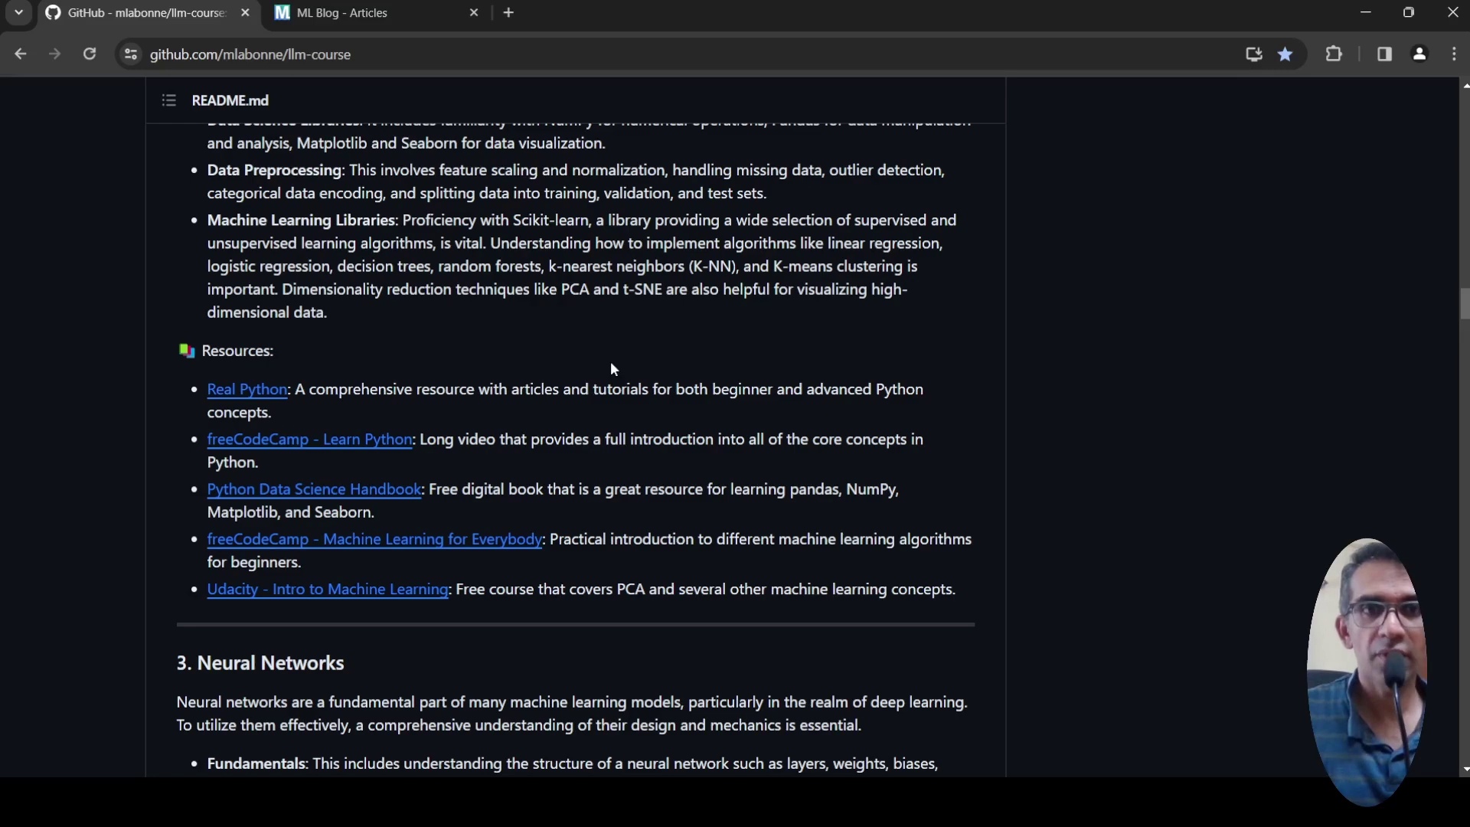
scroll(609, 361, "up", 5)
scroll(610, 361, "up", 4)
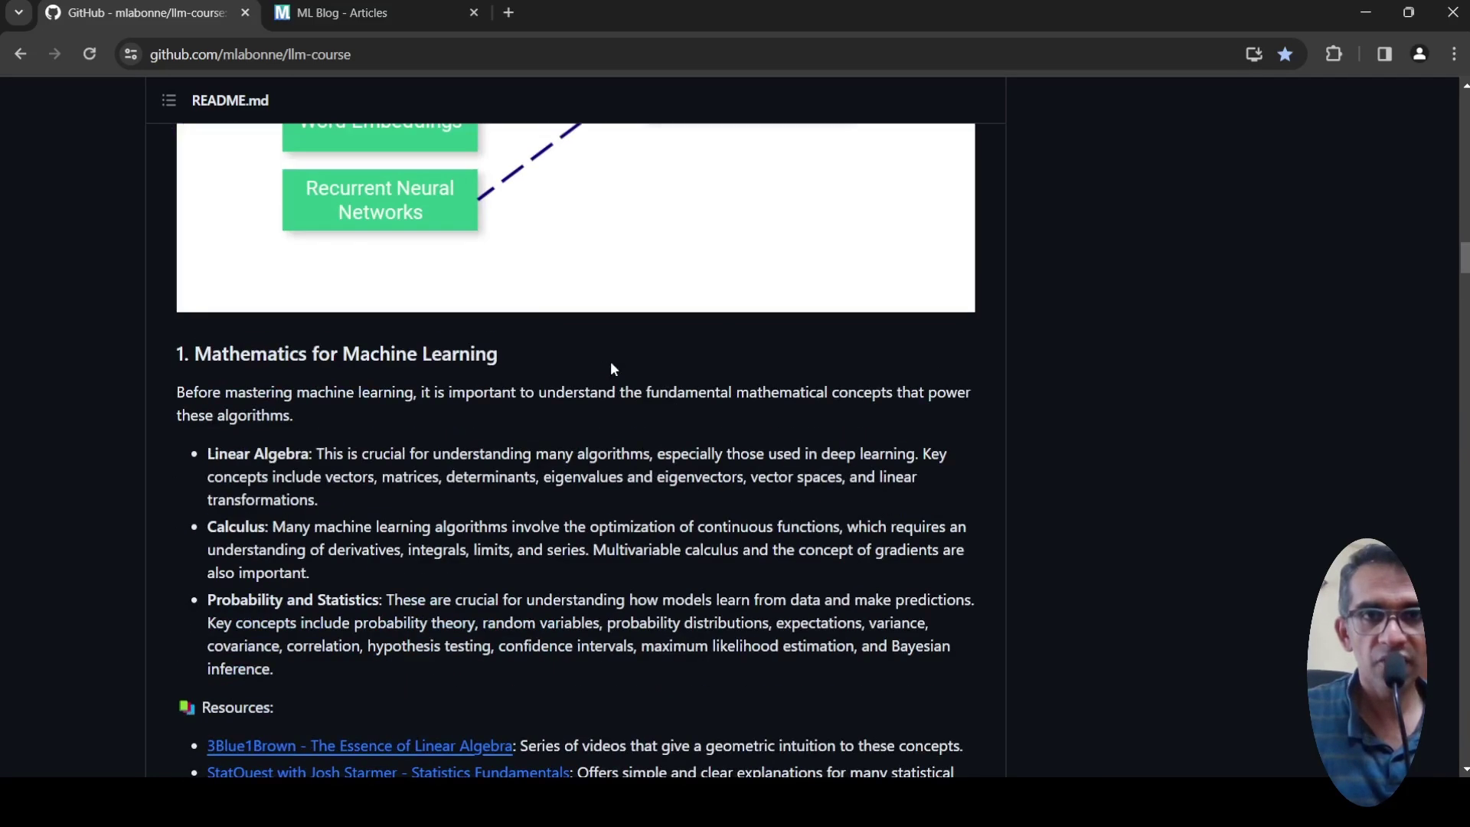
scroll(610, 368, "up", 5)
scroll(612, 370, "up", 3)
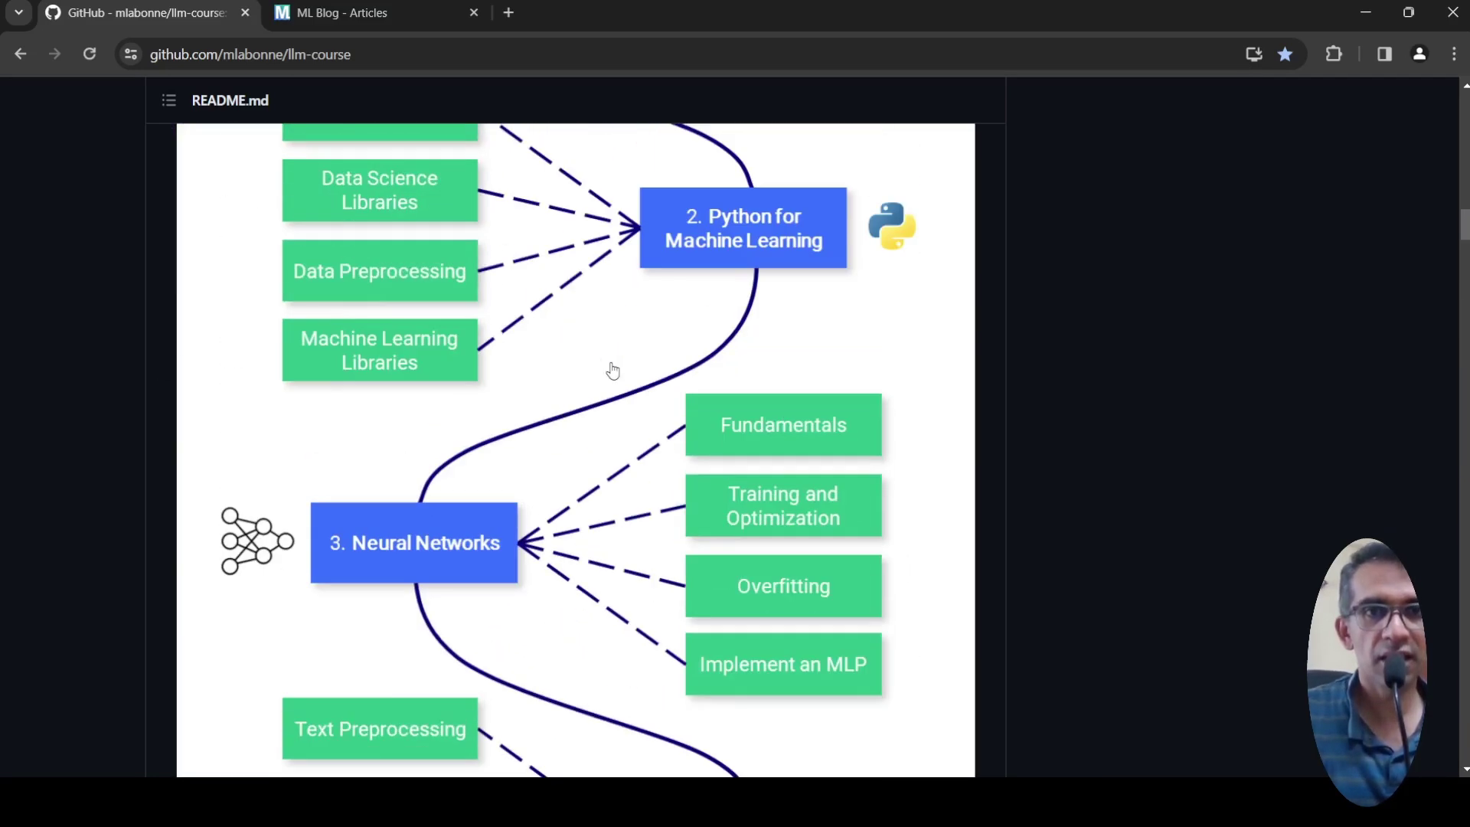
scroll(612, 370, "up", 3)
scroll(613, 371, "up", 5)
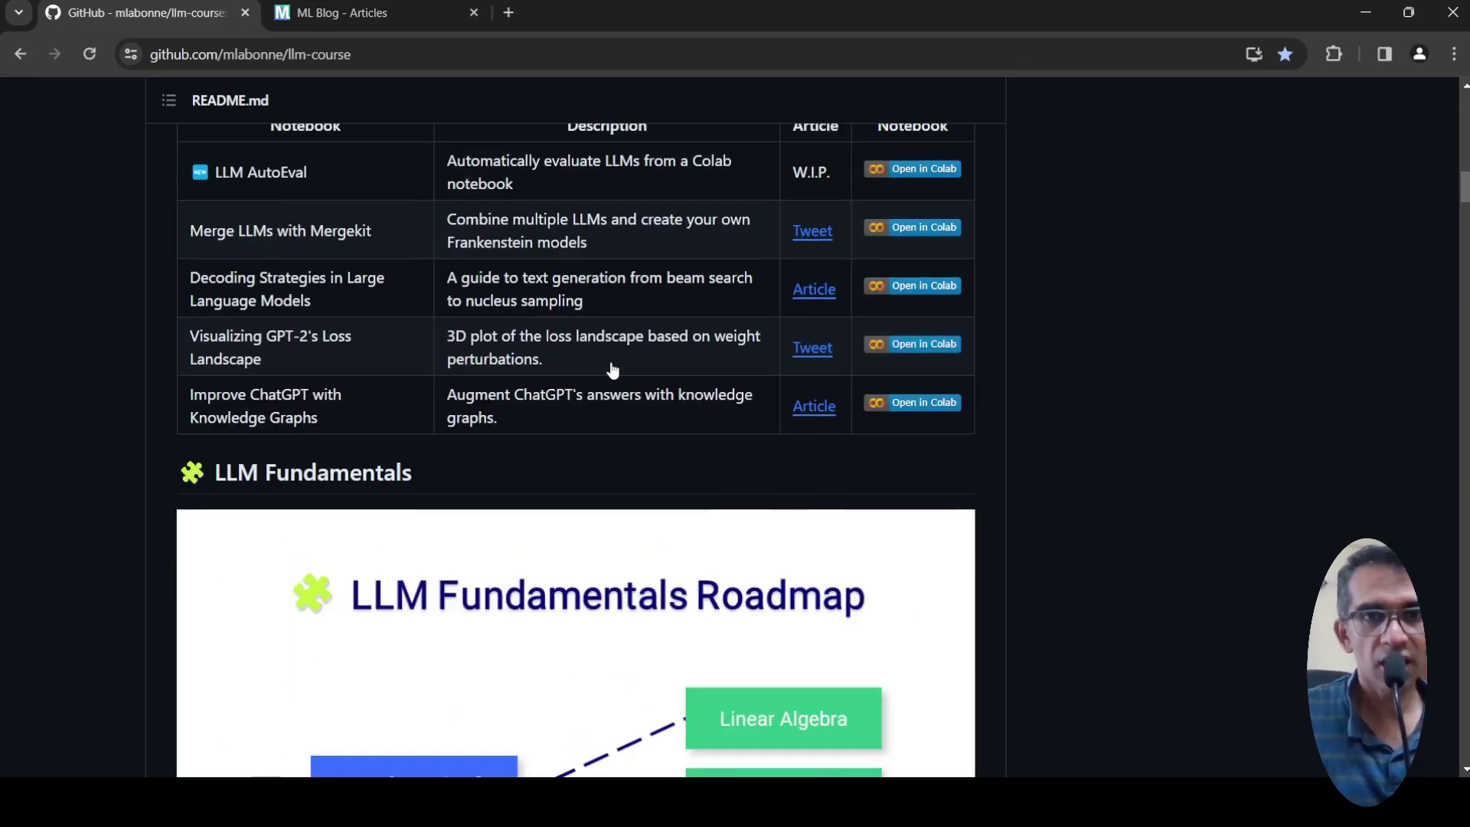
scroll(610, 368, "down", 5)
scroll(612, 370, "down", 2)
scroll(613, 370, "down", 4)
scroll(611, 370, "up", 3)
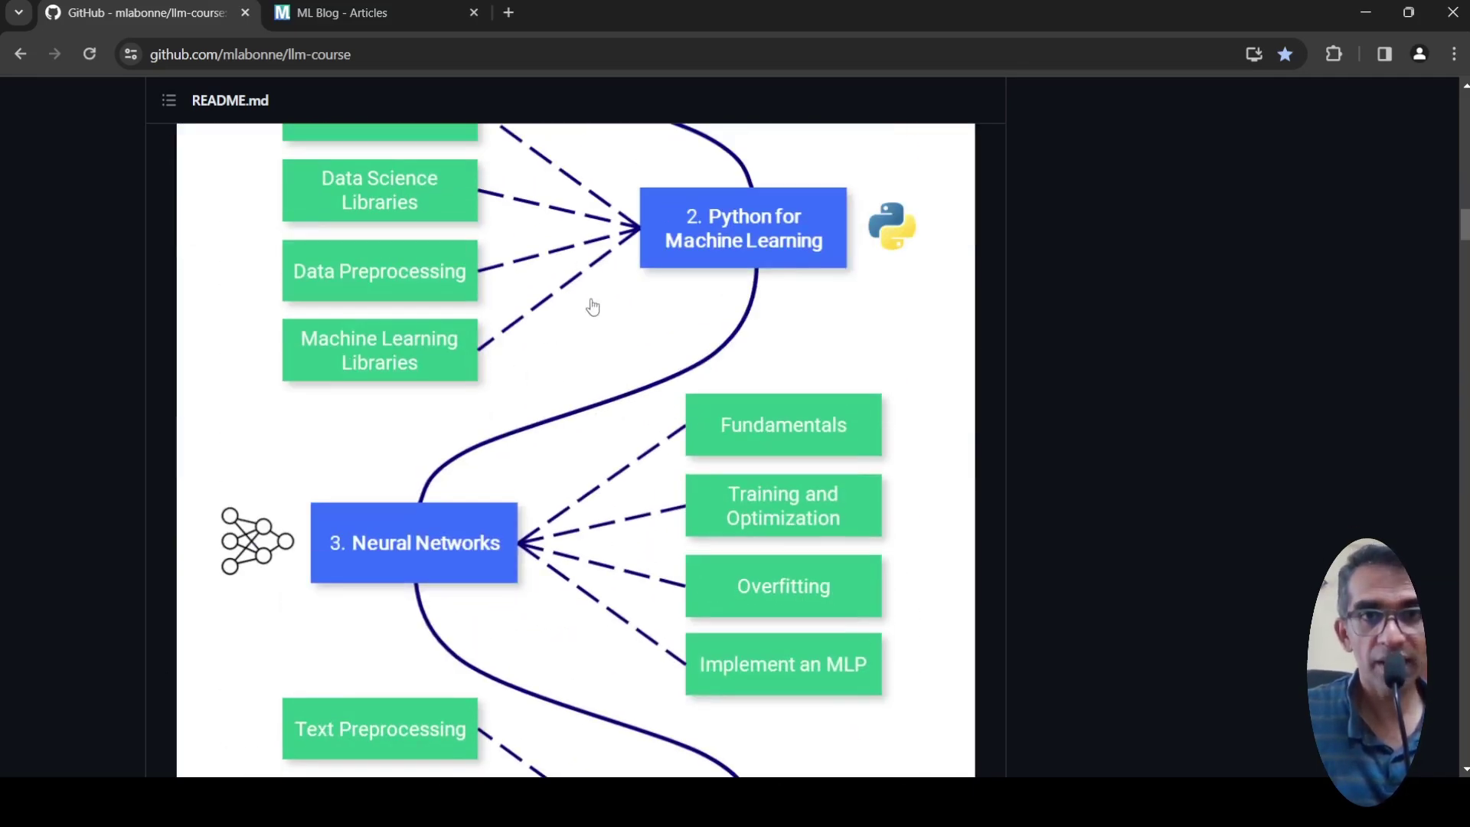
scroll(594, 391, "down", 1)
scroll(592, 392, "down", 2)
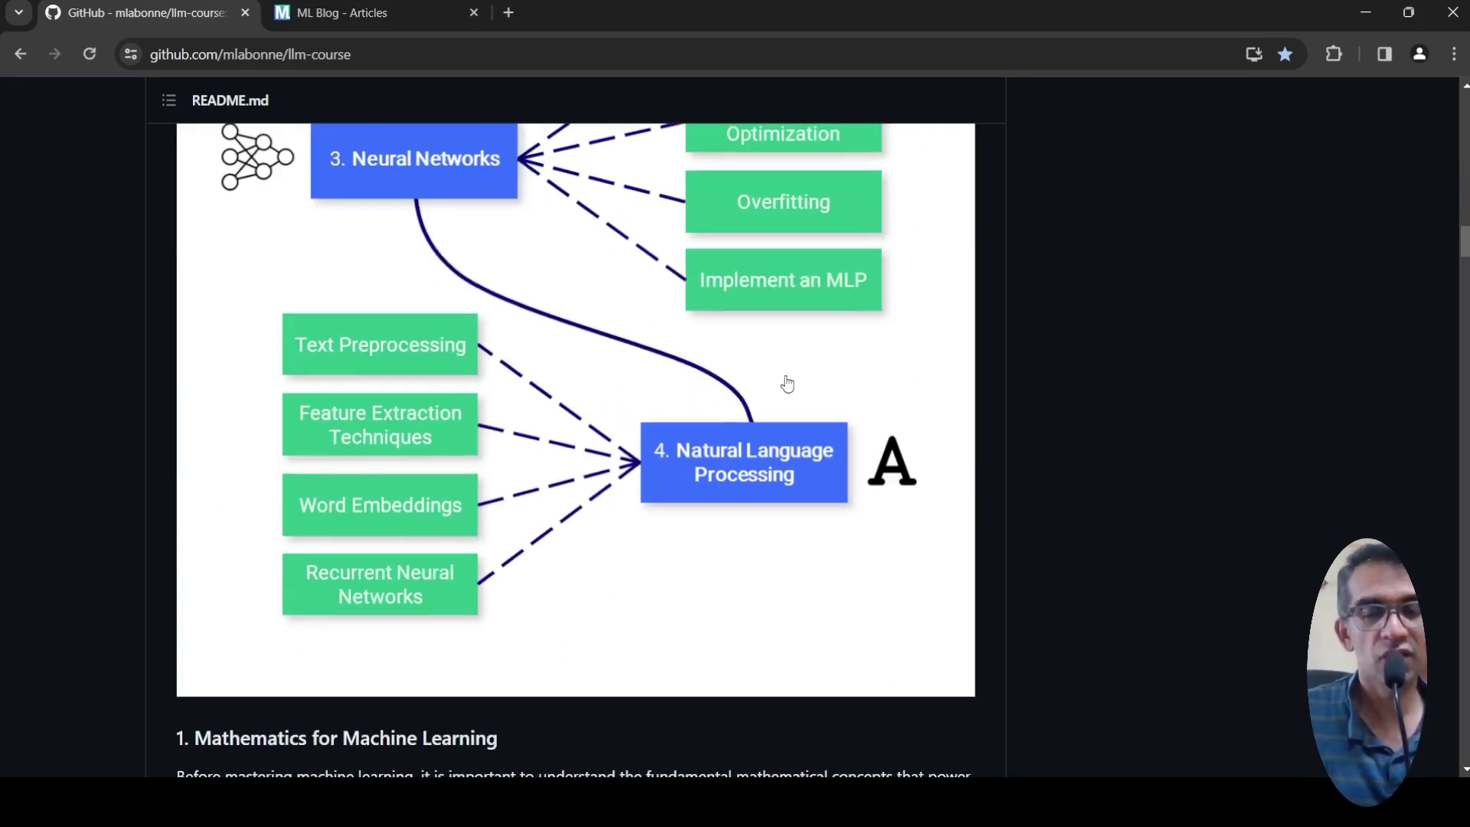
scroll(787, 382, "down", 2)
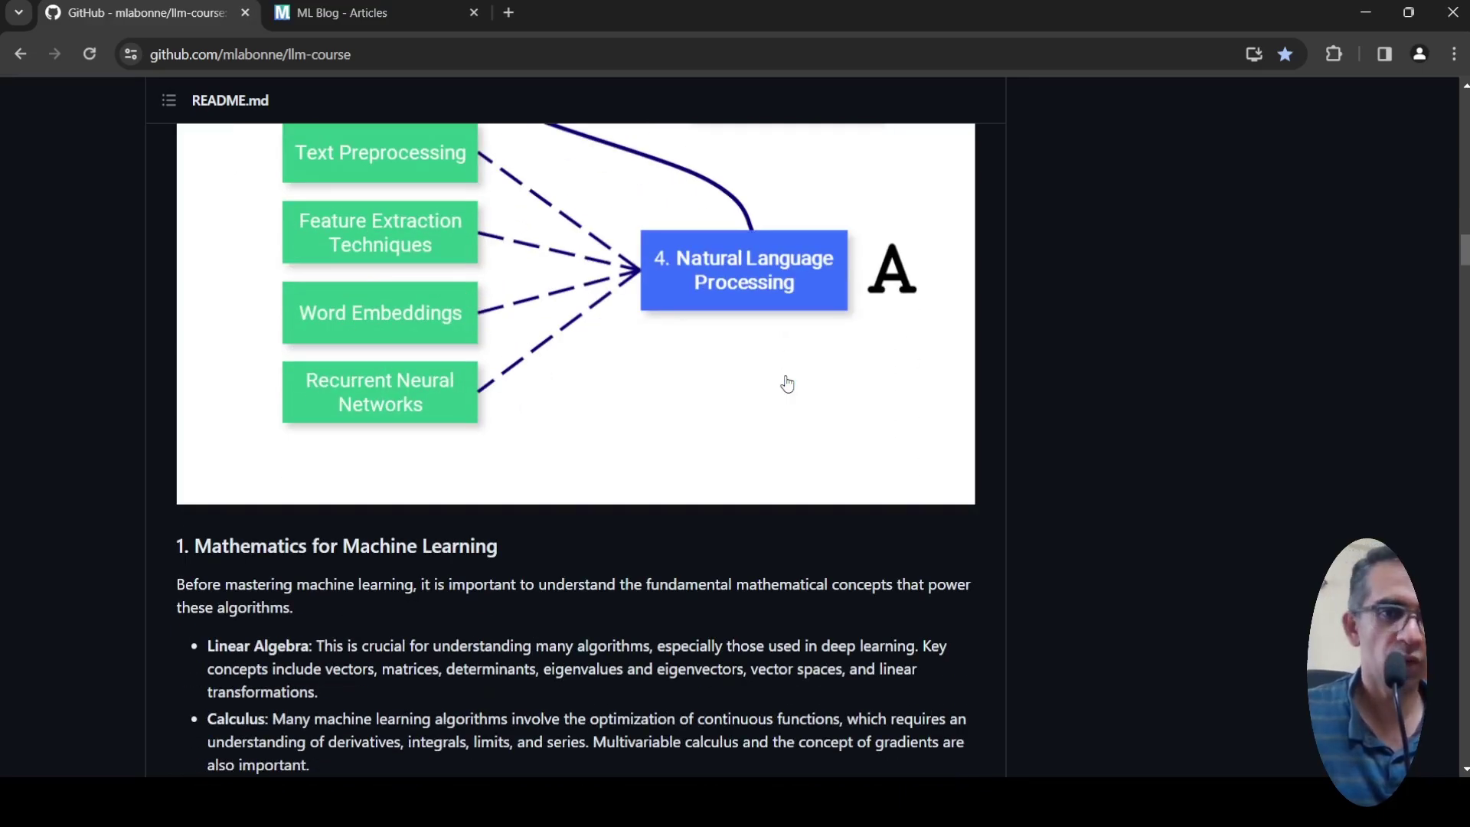
scroll(786, 382, "down", 1)
scroll(786, 382, "down", 2)
scroll(785, 381, "down", 4)
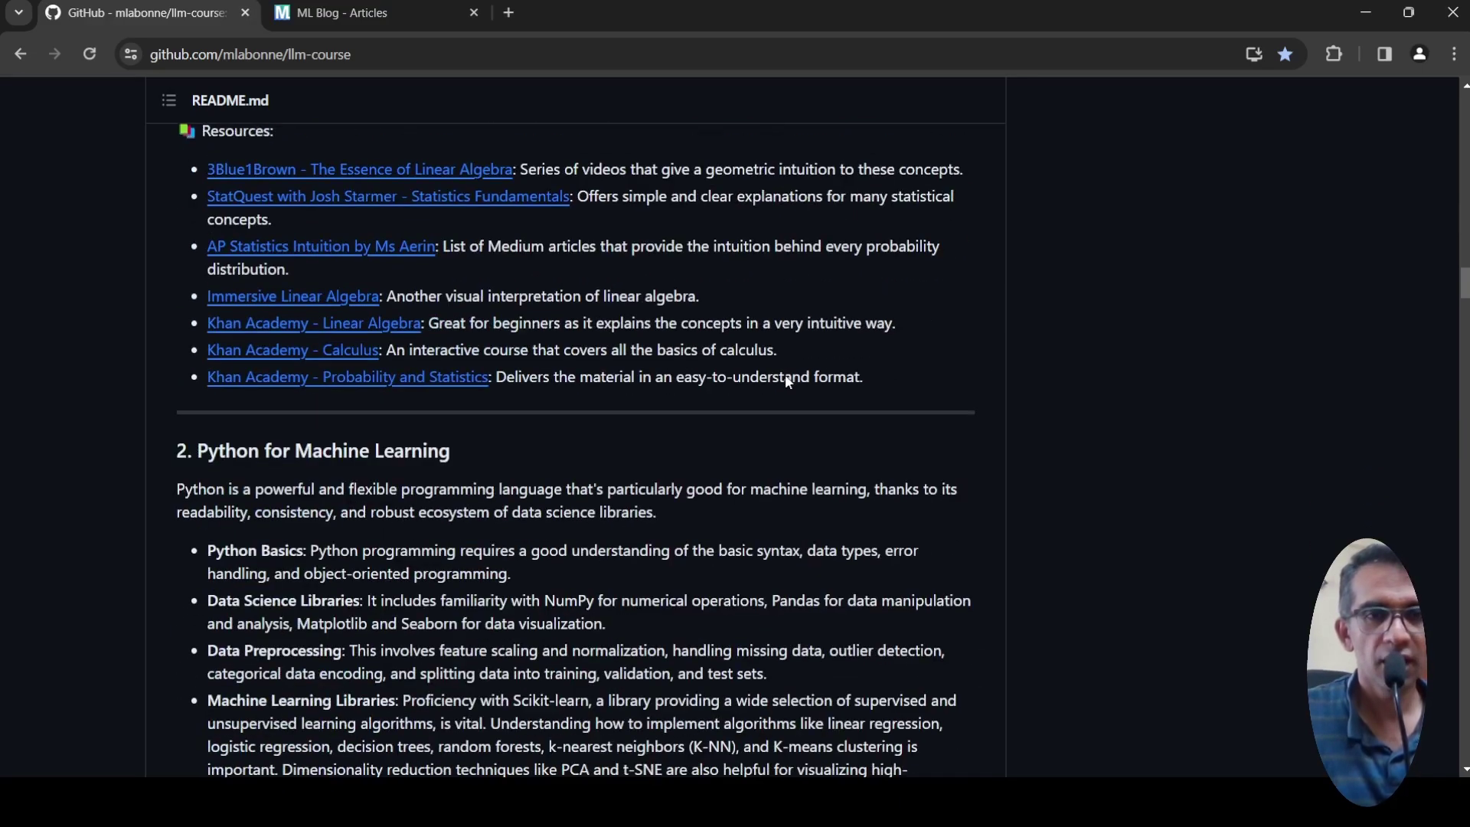
scroll(787, 381, "down", 4)
scroll(784, 374, "down", 4)
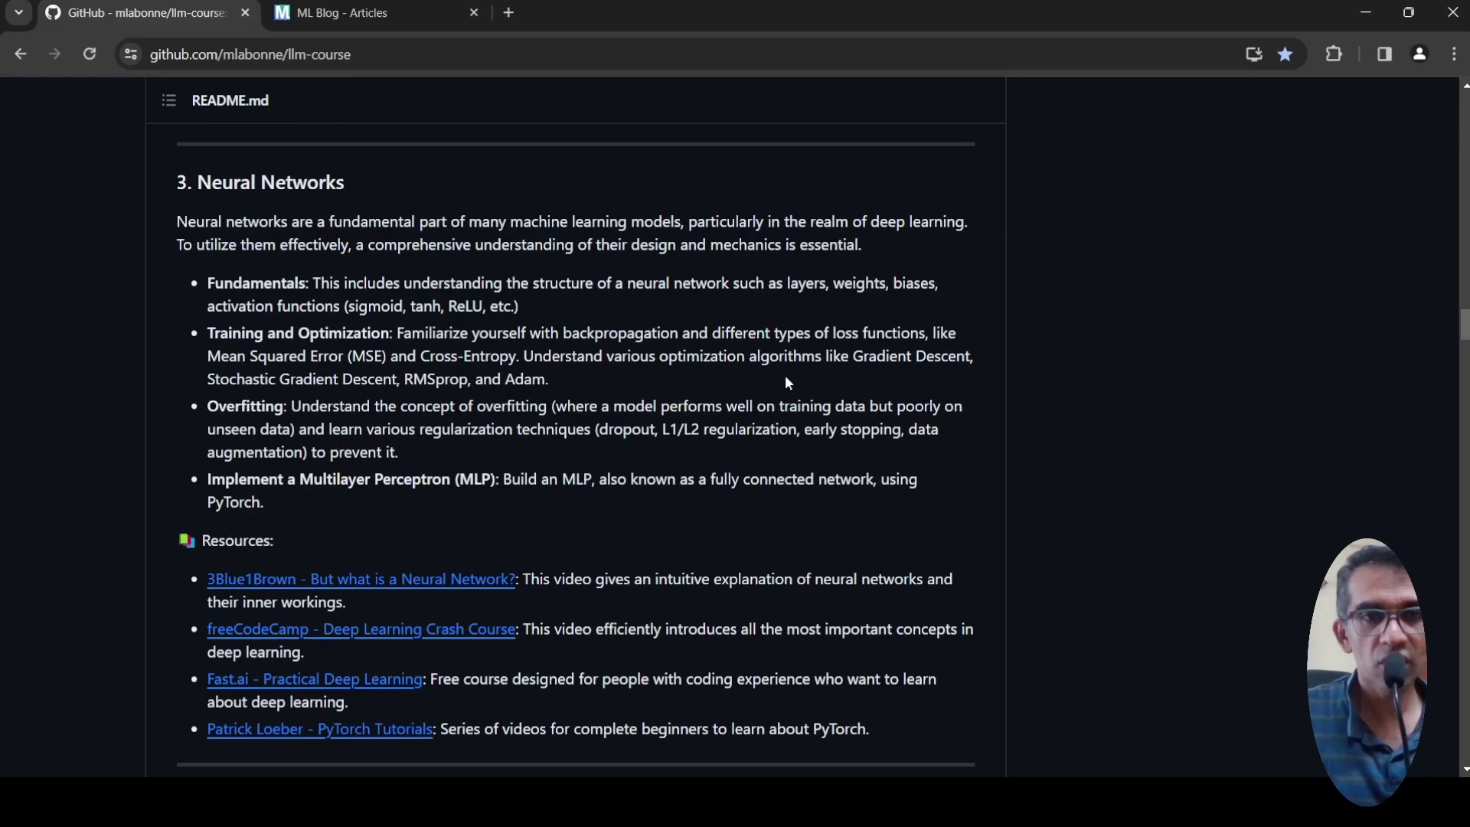
scroll(785, 374, "down", 3)
scroll(784, 375, "up", 4)
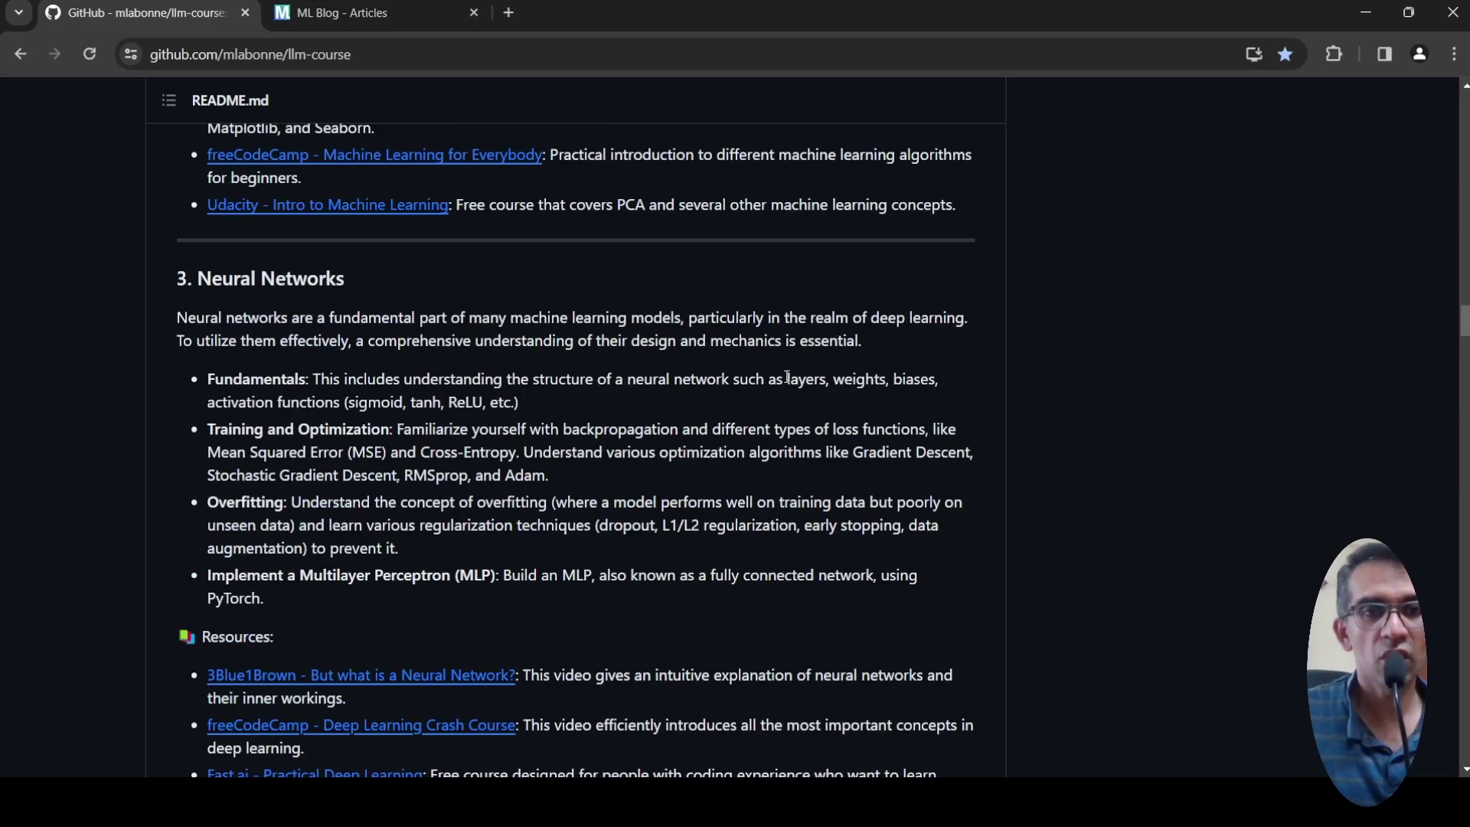
scroll(785, 379, "up", 1)
scroll(785, 380, "down", 3)
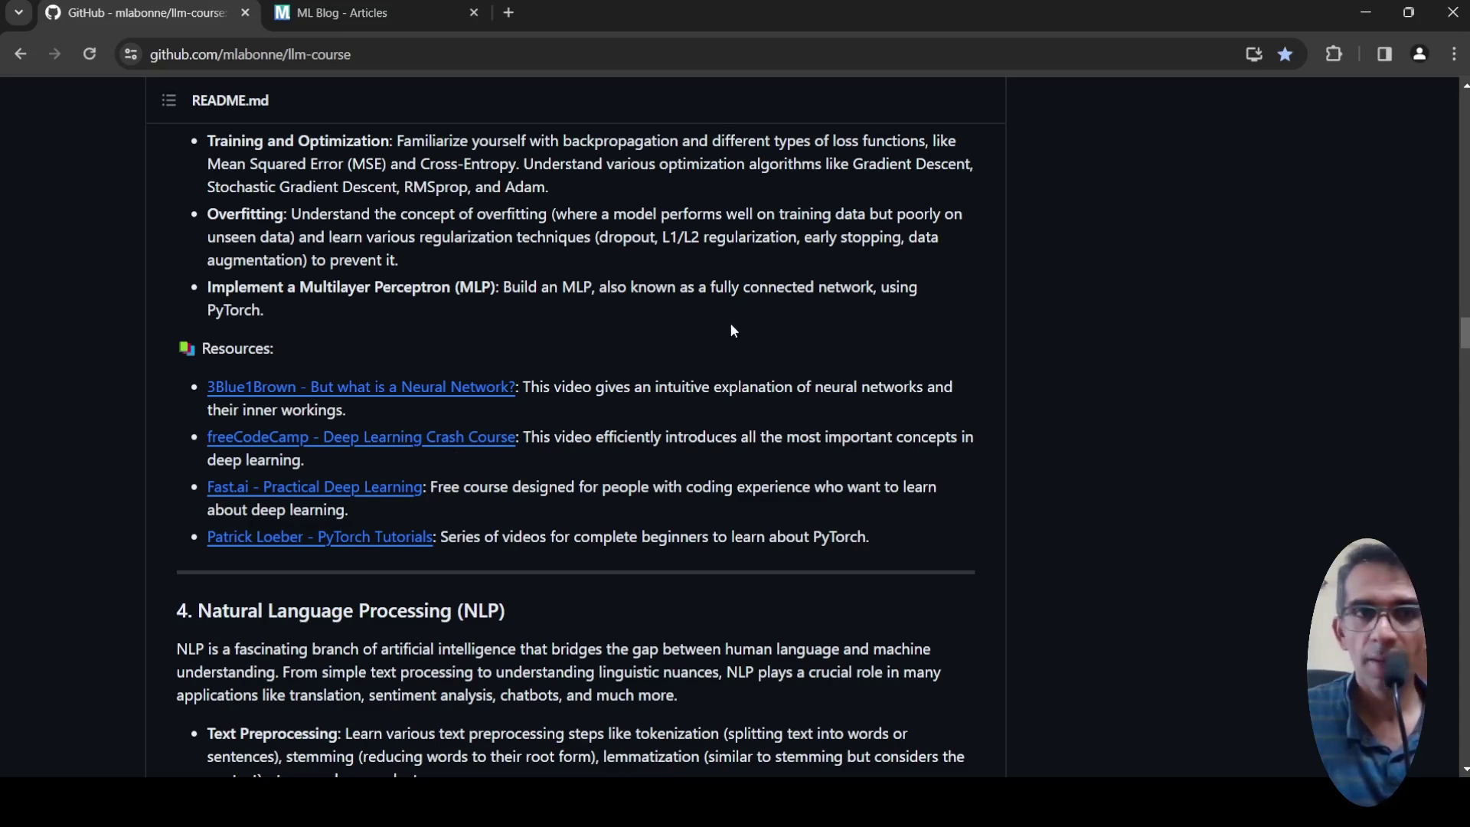
scroll(704, 310, "up", 3)
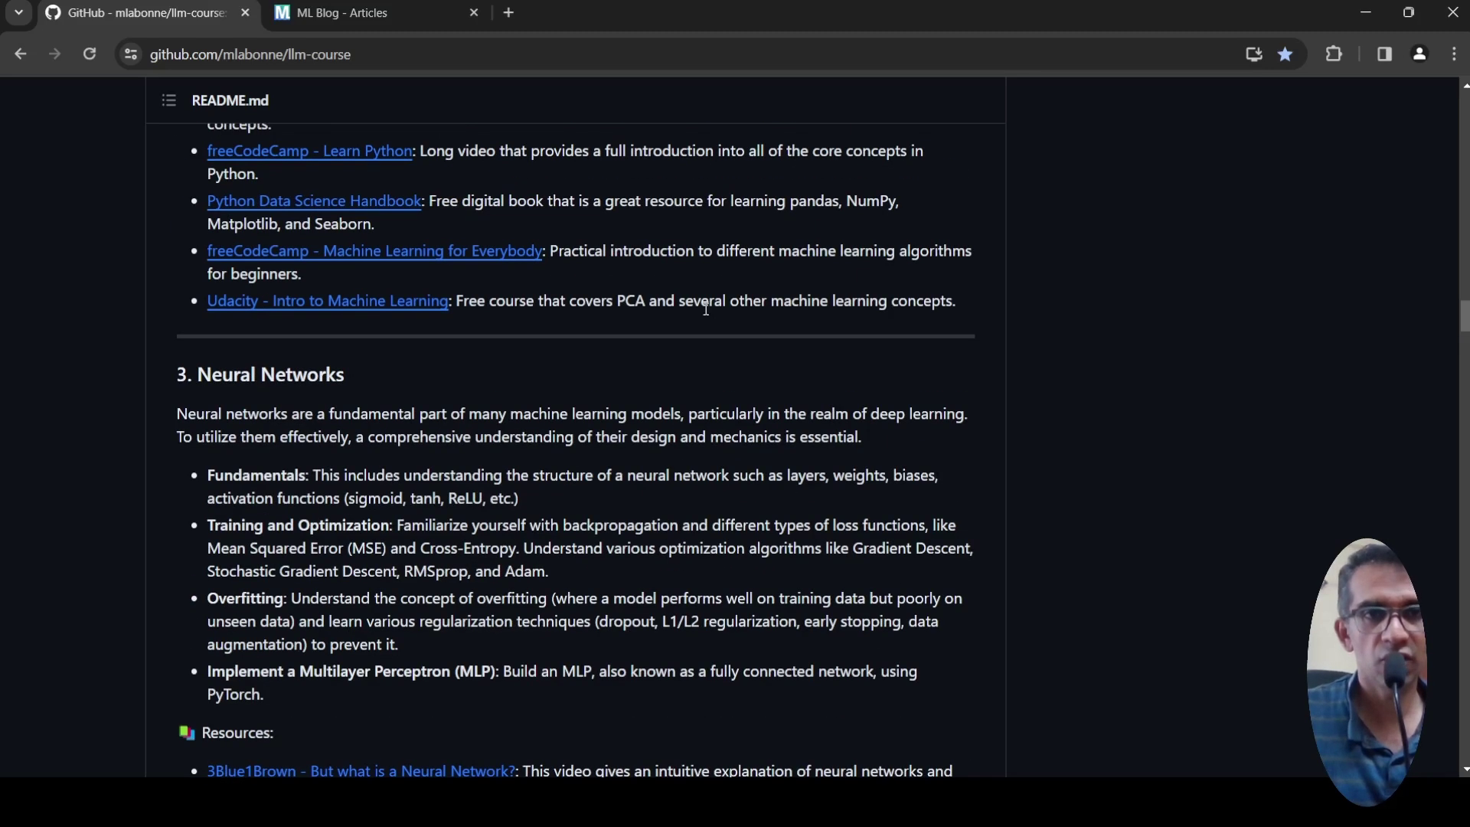
scroll(705, 307, "down", 4)
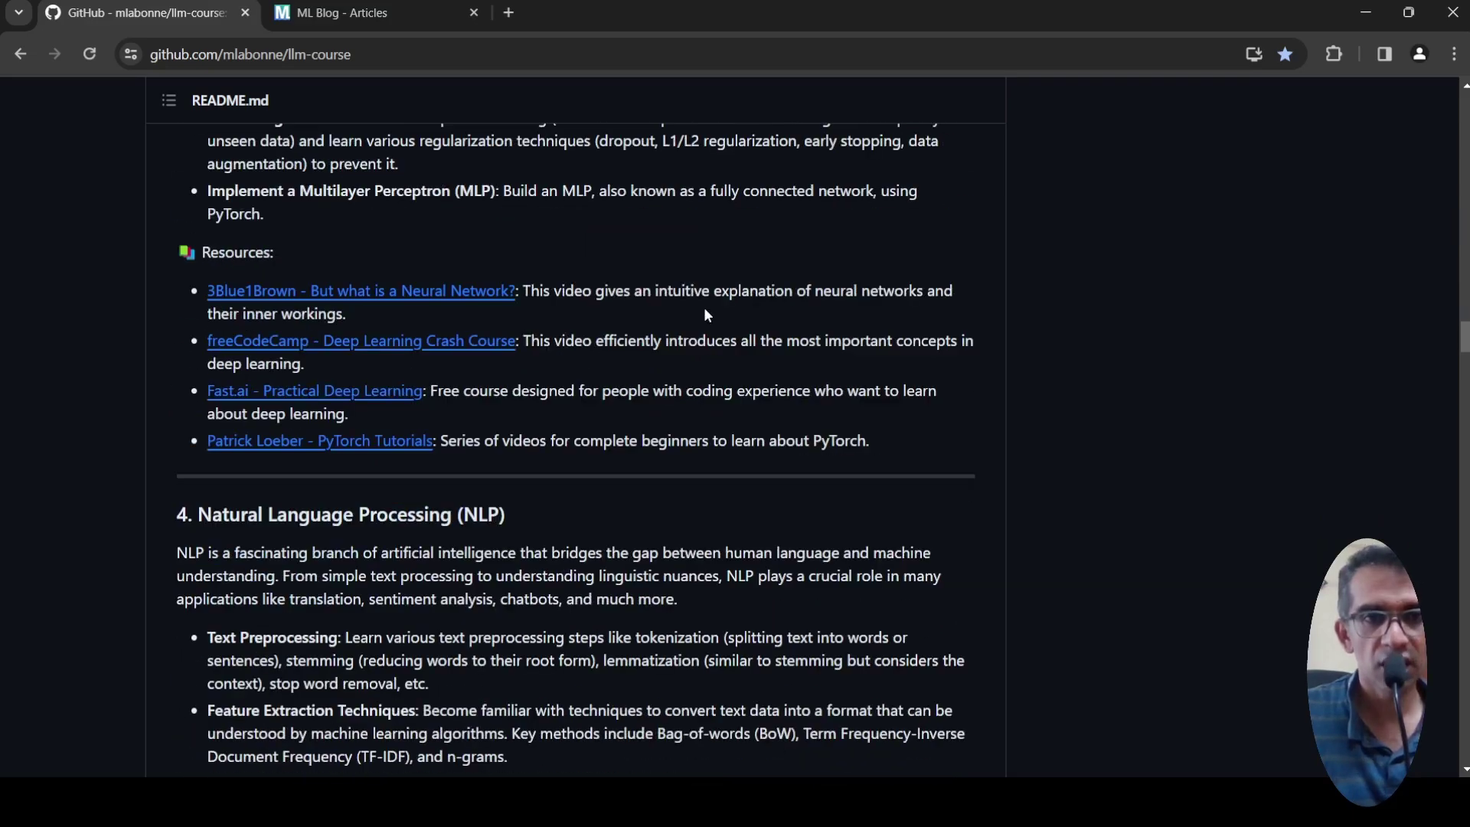
scroll(704, 313, "down", 2)
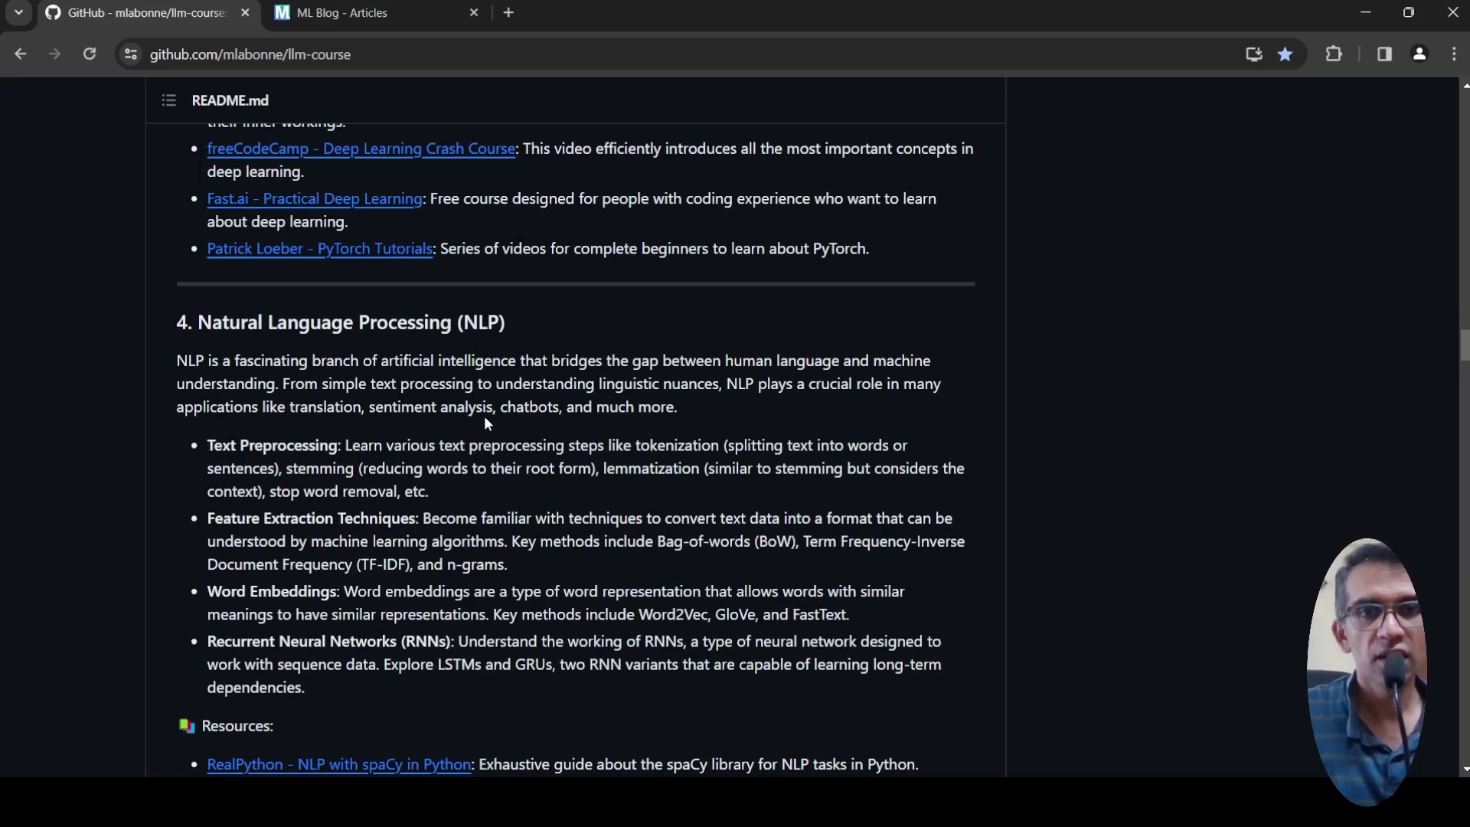
scroll(483, 418, "down", 2)
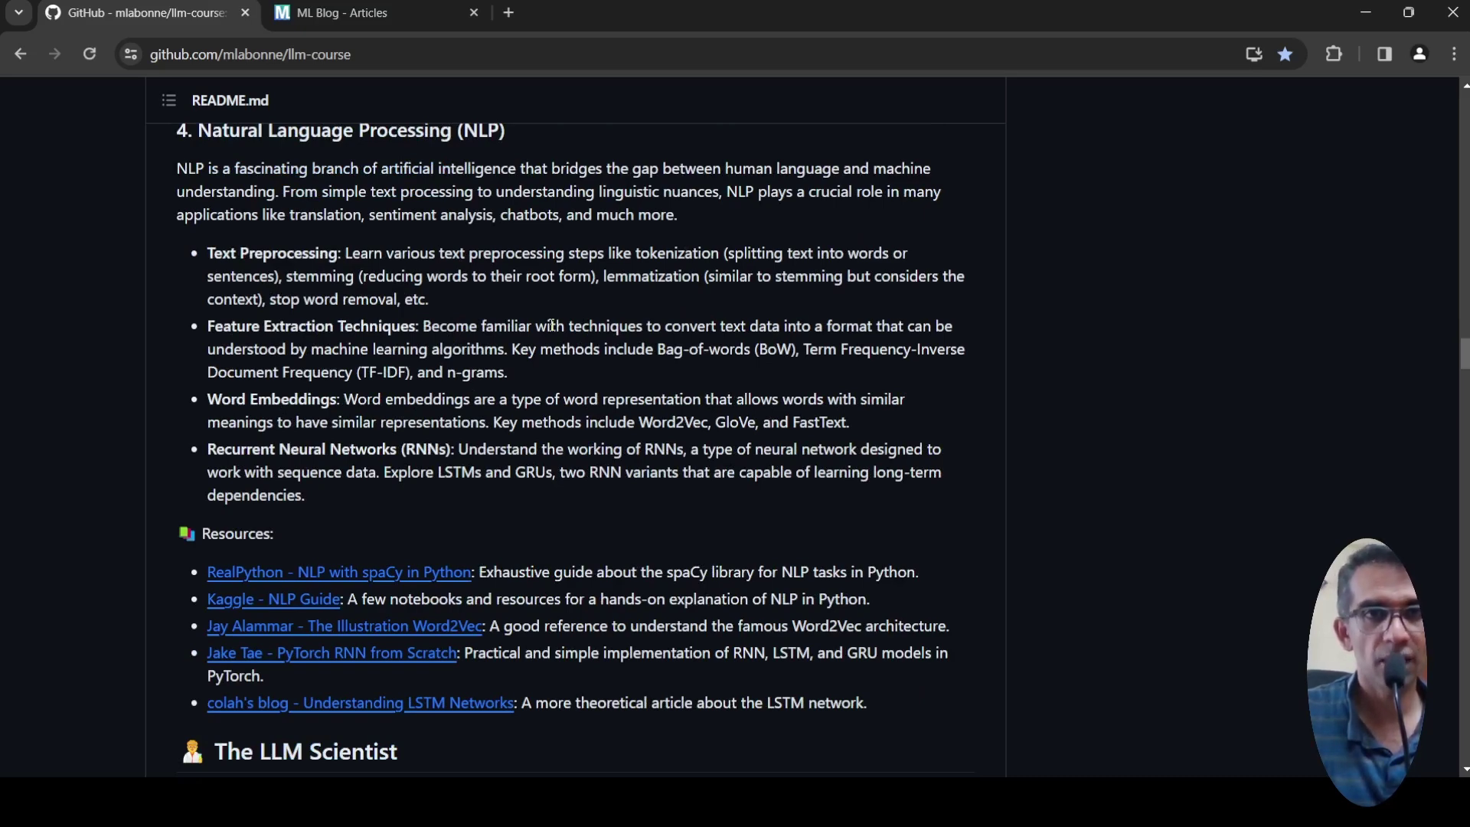
scroll(551, 326, "up", 4)
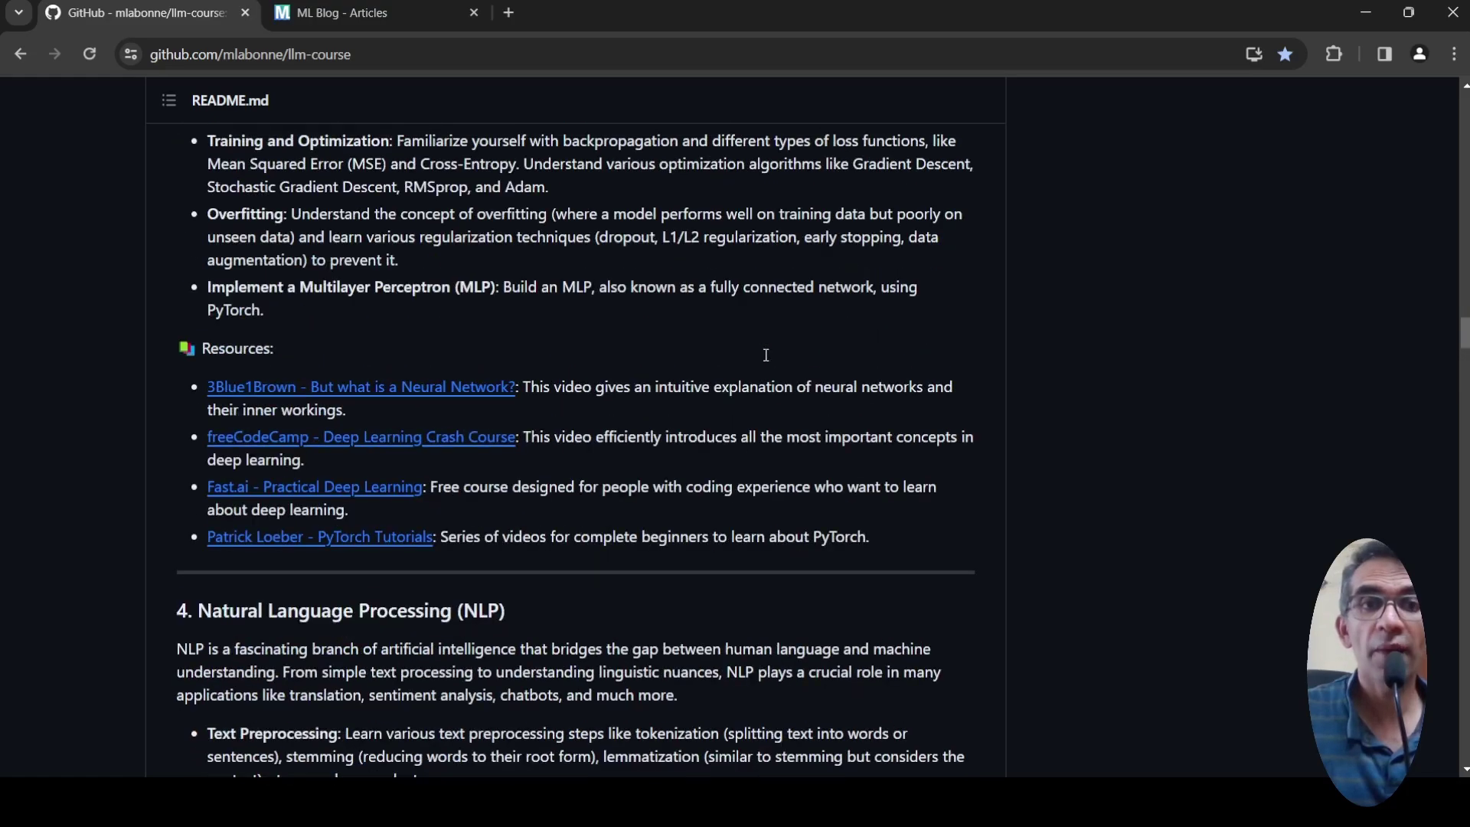
scroll(764, 360, "up", 5)
scroll(764, 361, "up", 5)
scroll(764, 360, "up", 5)
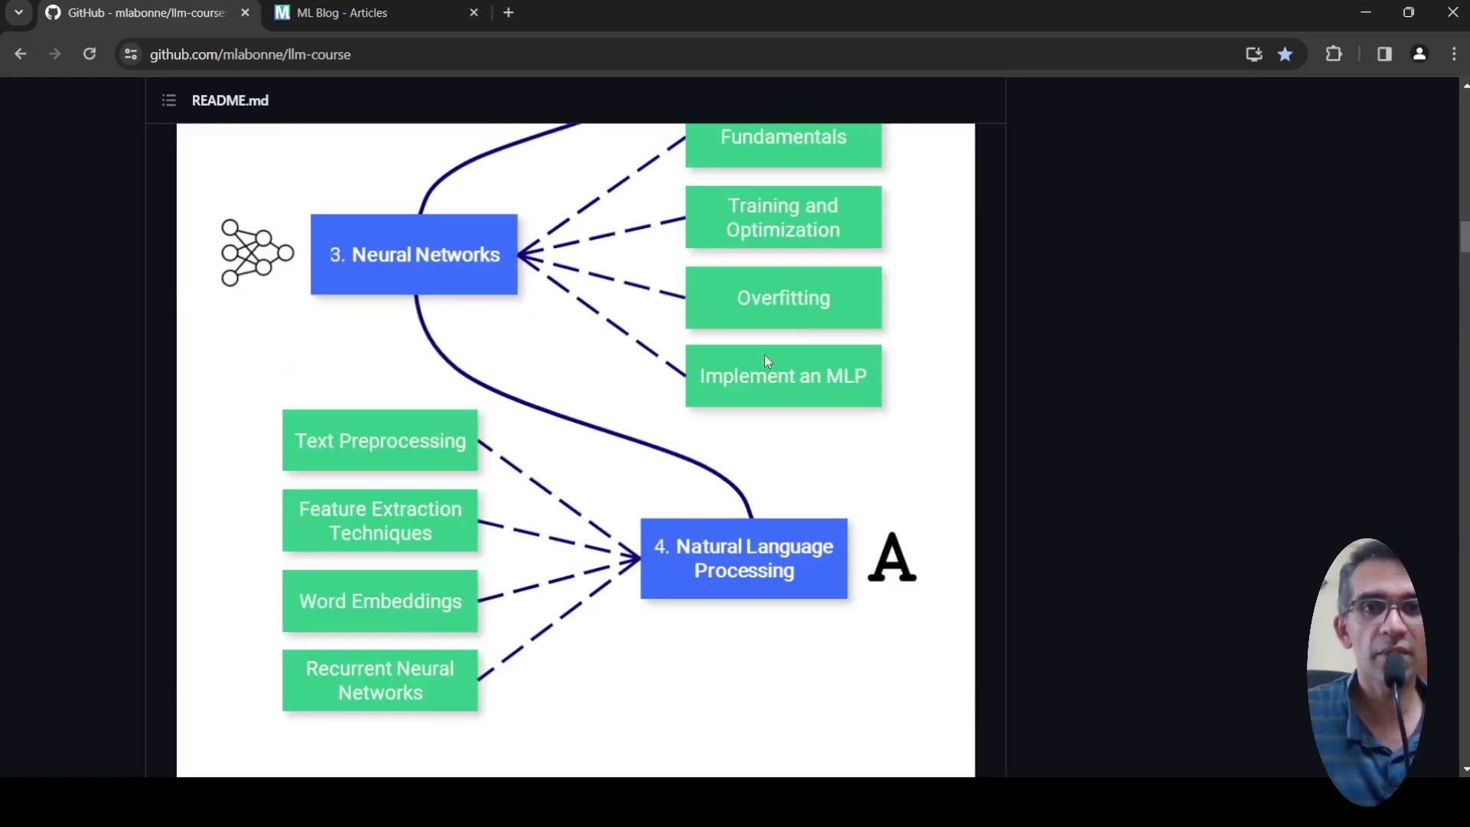
scroll(766, 362, "up", 4)
scroll(767, 364, "up", 3)
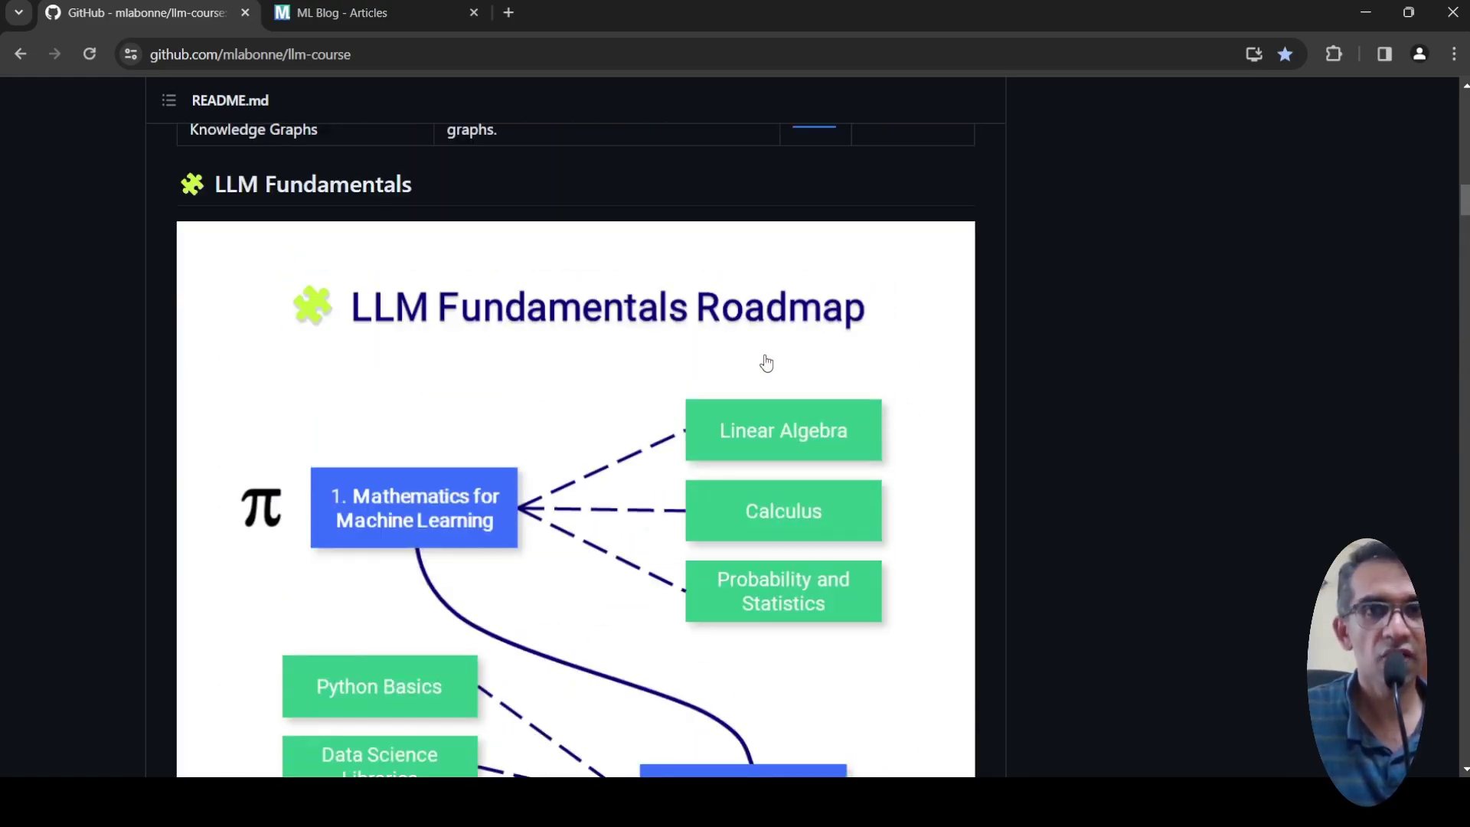
scroll(765, 363, "down", 1)
scroll(766, 363, "down", 5)
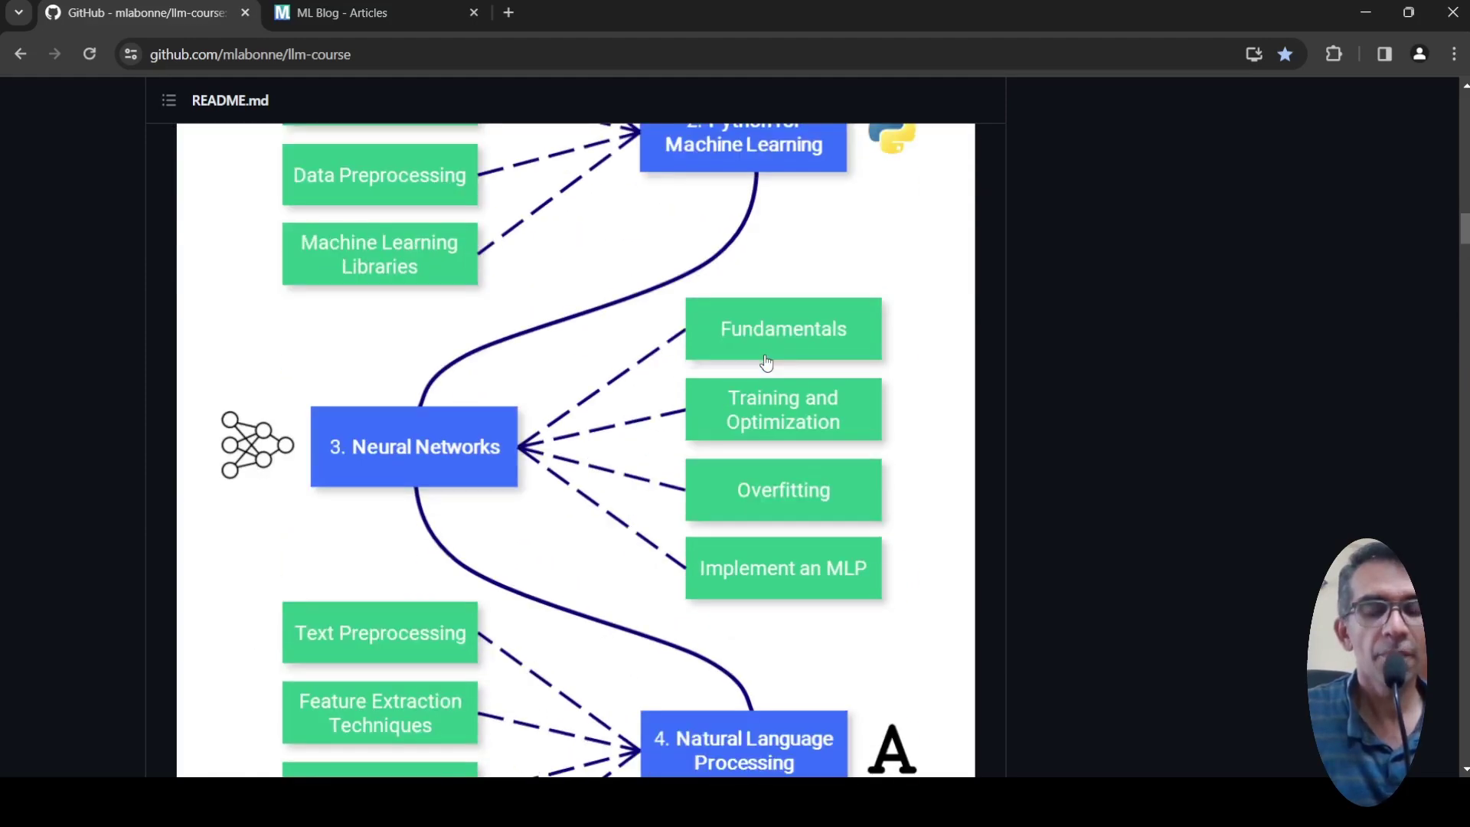
scroll(766, 362, "down", 5)
scroll(766, 363, "down", 5)
scroll(765, 363, "down", 5)
scroll(764, 358, "down", 2)
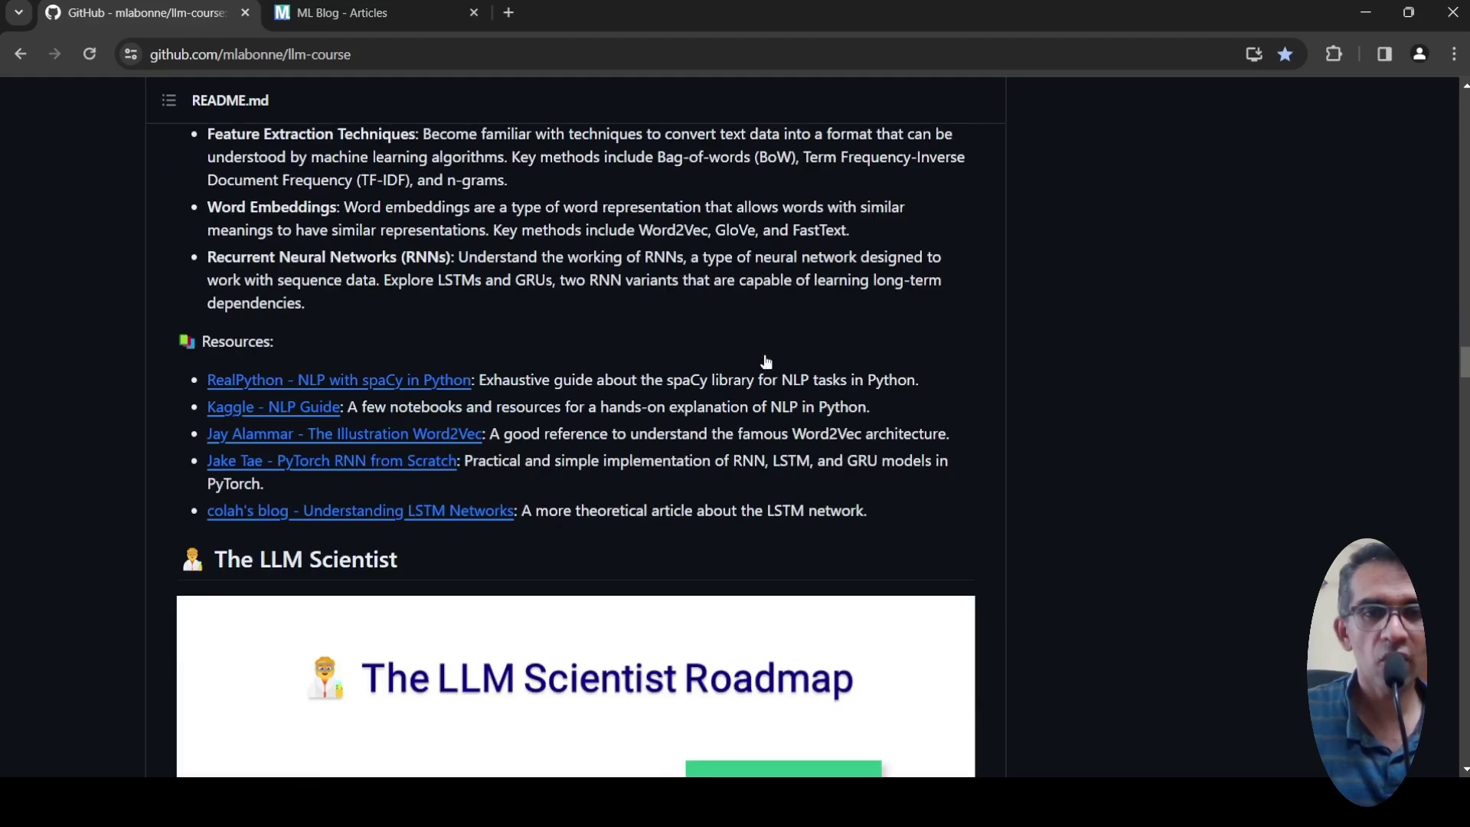
scroll(763, 356, "down", 3)
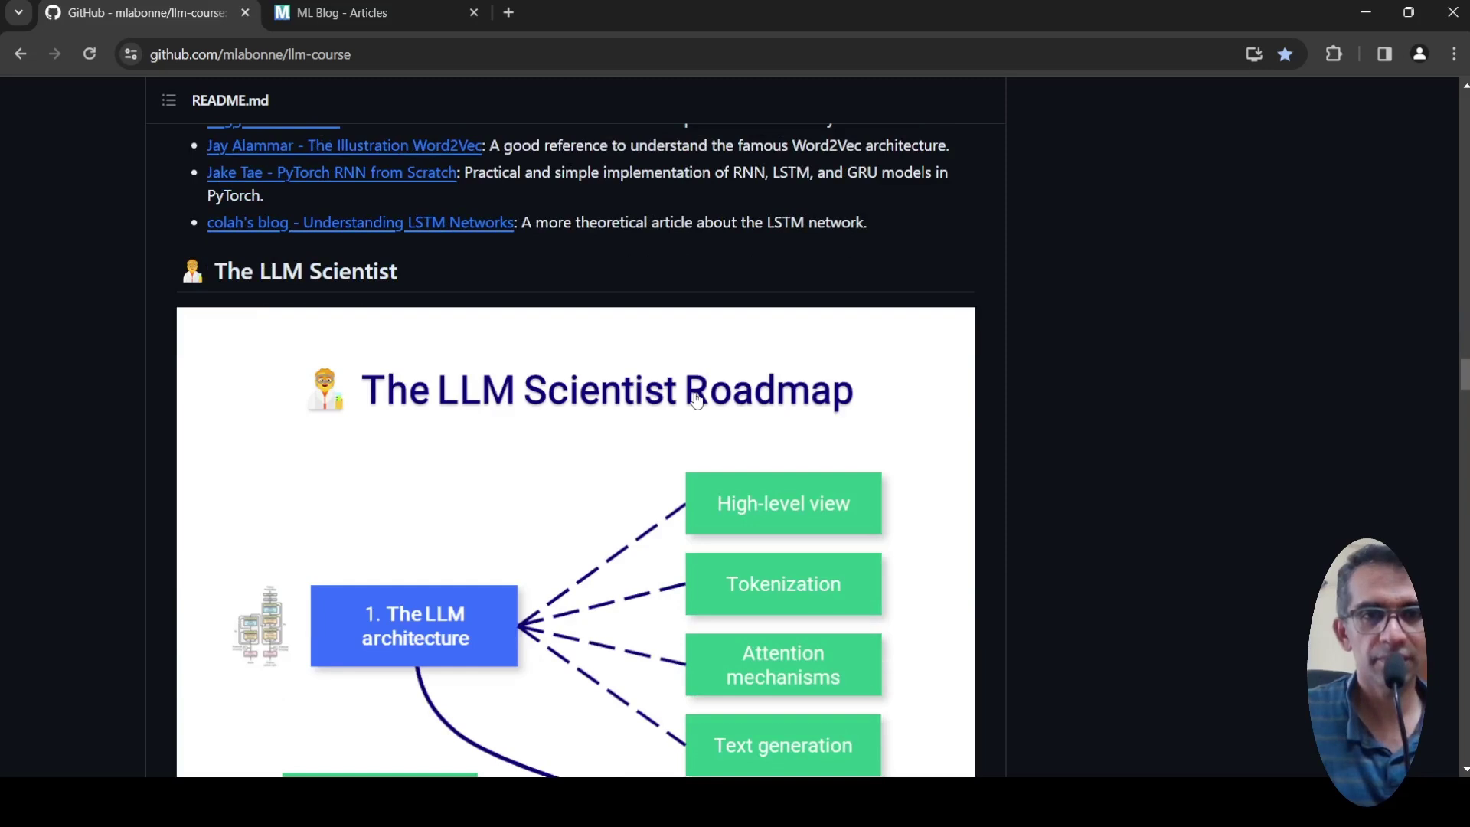
scroll(1055, 346, "down", 3)
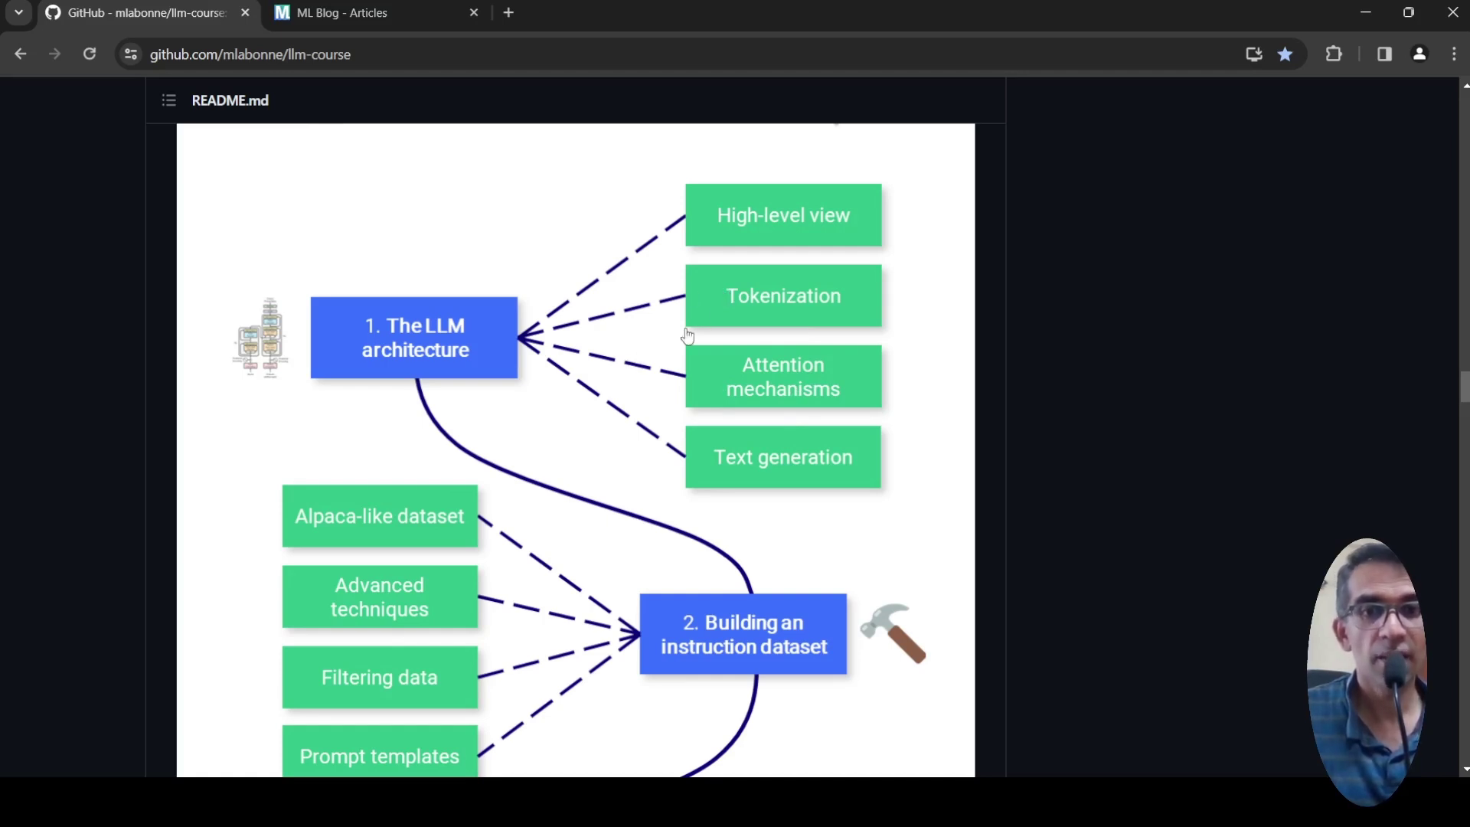
scroll(687, 334, "down", 3)
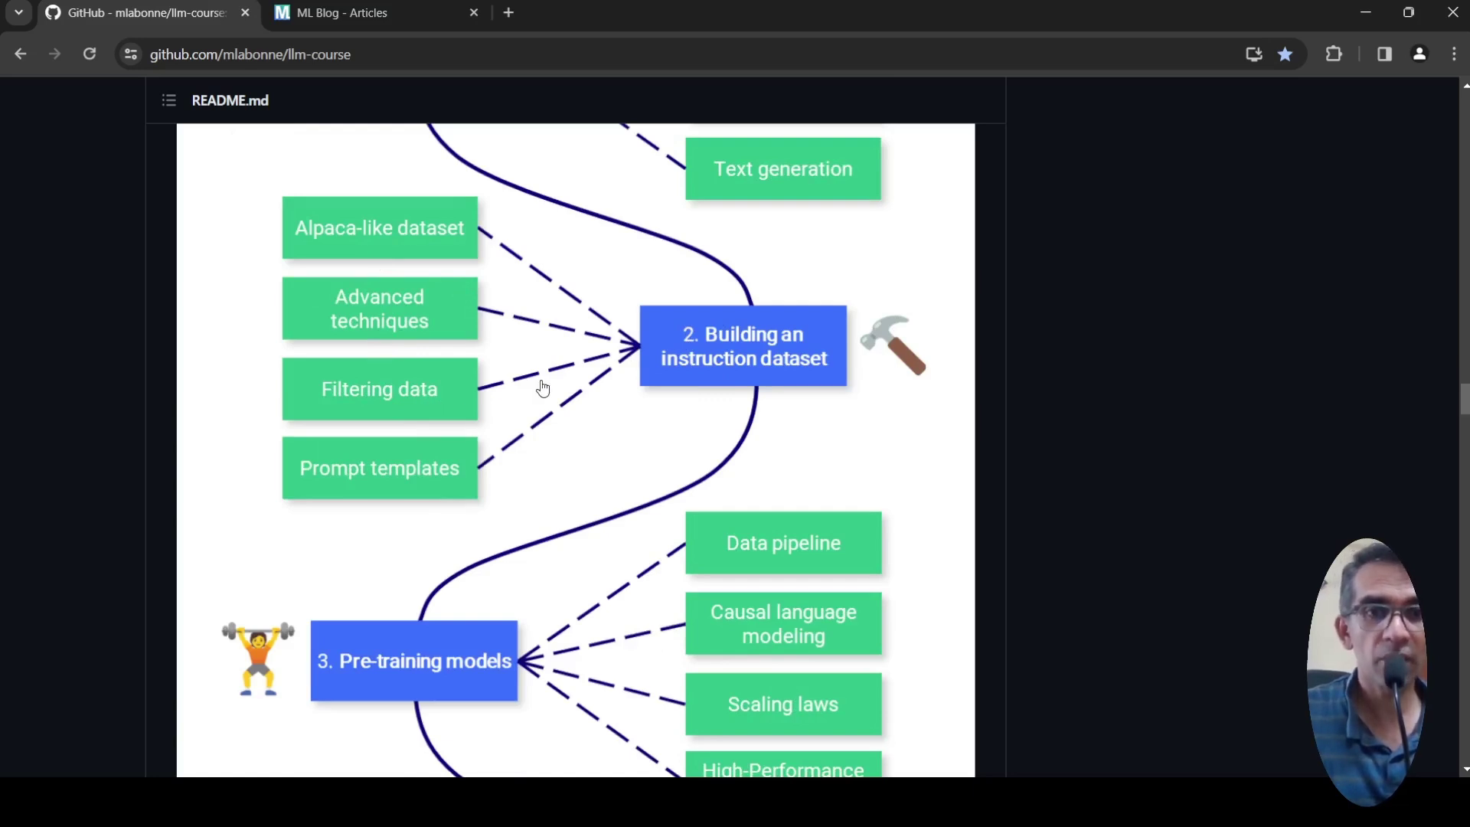
scroll(542, 388, "down", 3)
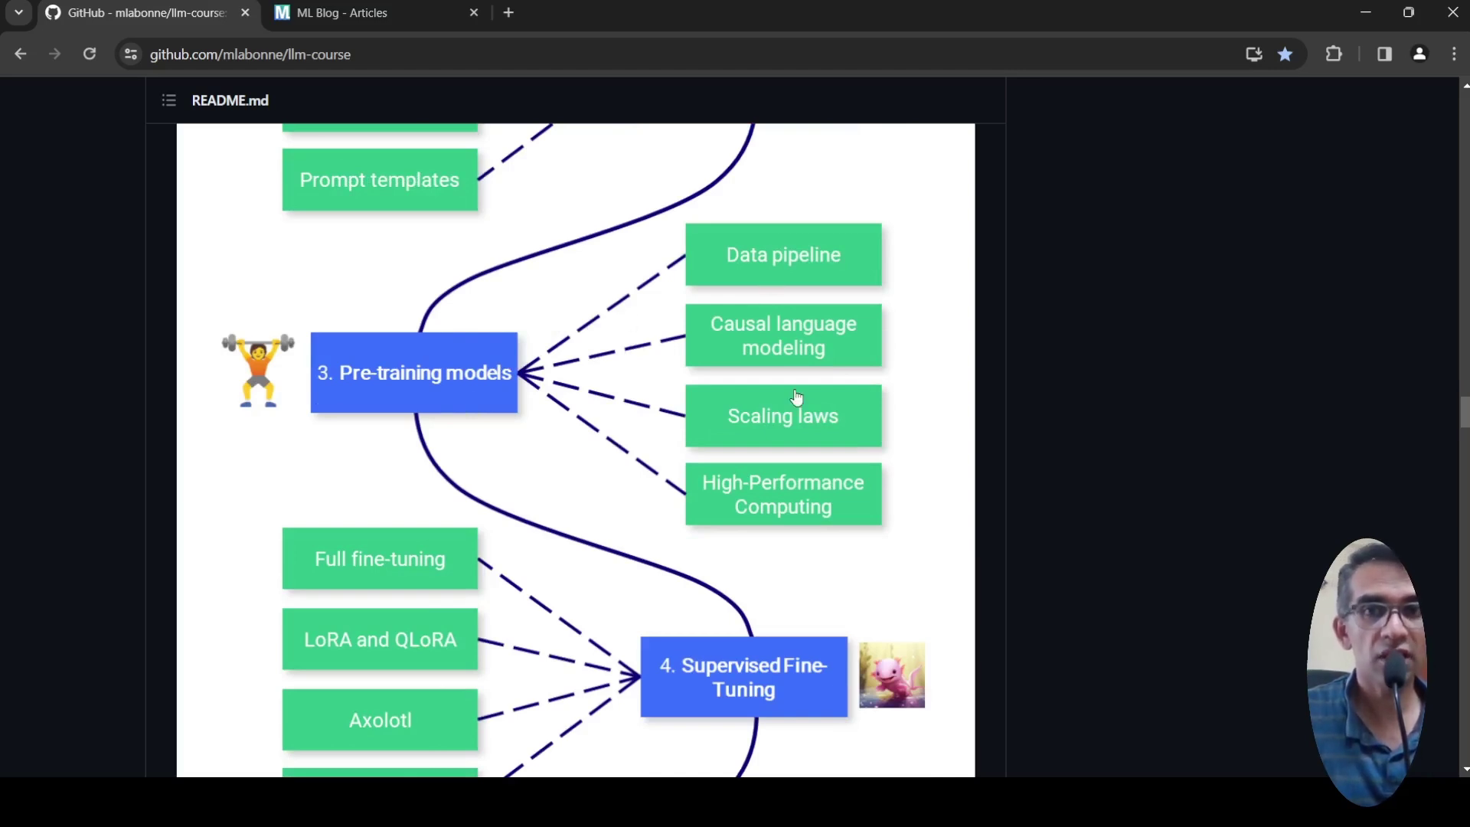
scroll(635, 373, "down", 1)
scroll(635, 373, "down", 1)
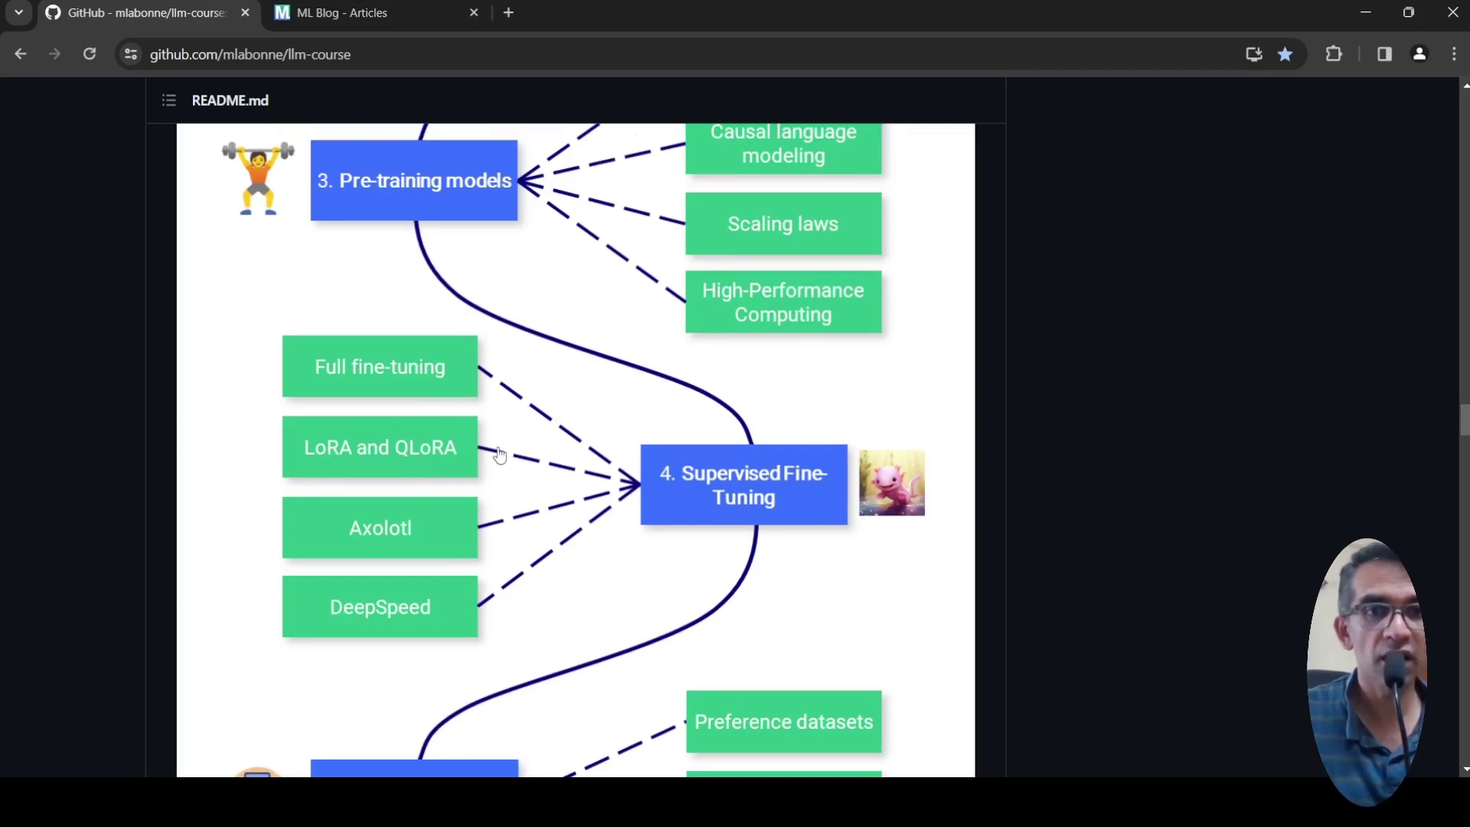
scroll(494, 457, "down", 1)
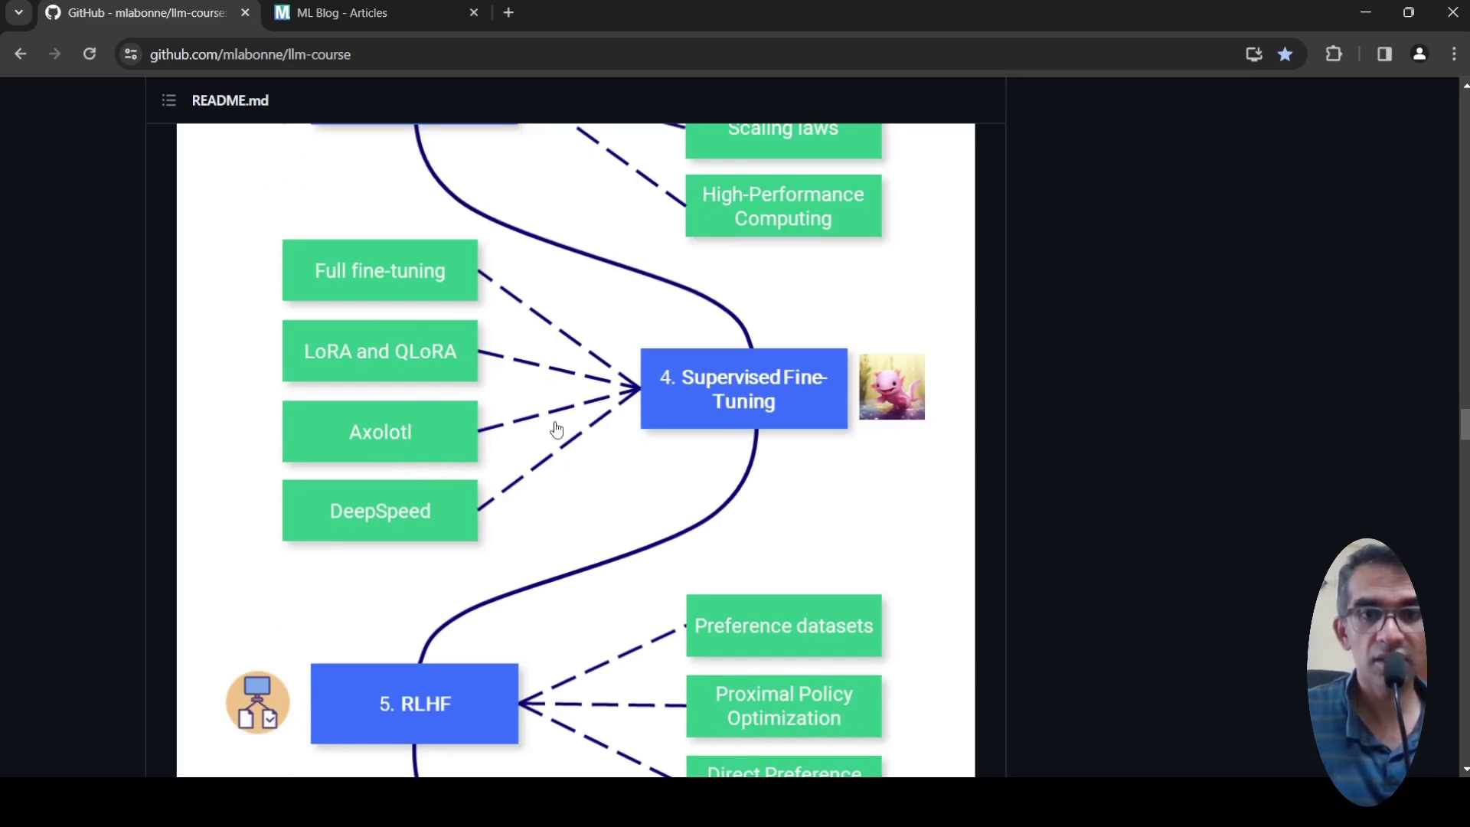
scroll(556, 429, "down", 4)
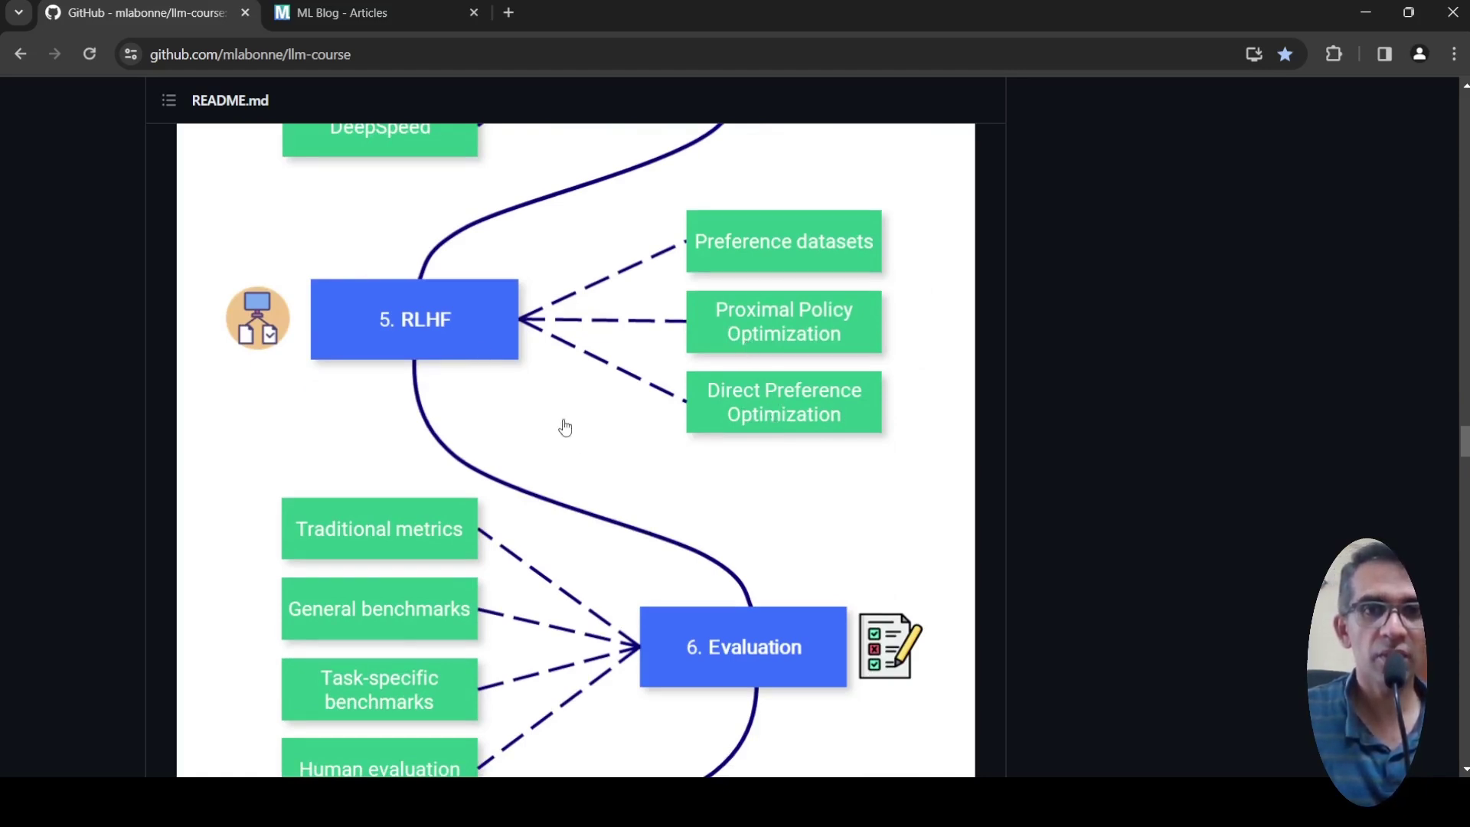
scroll(610, 445, "down", 2)
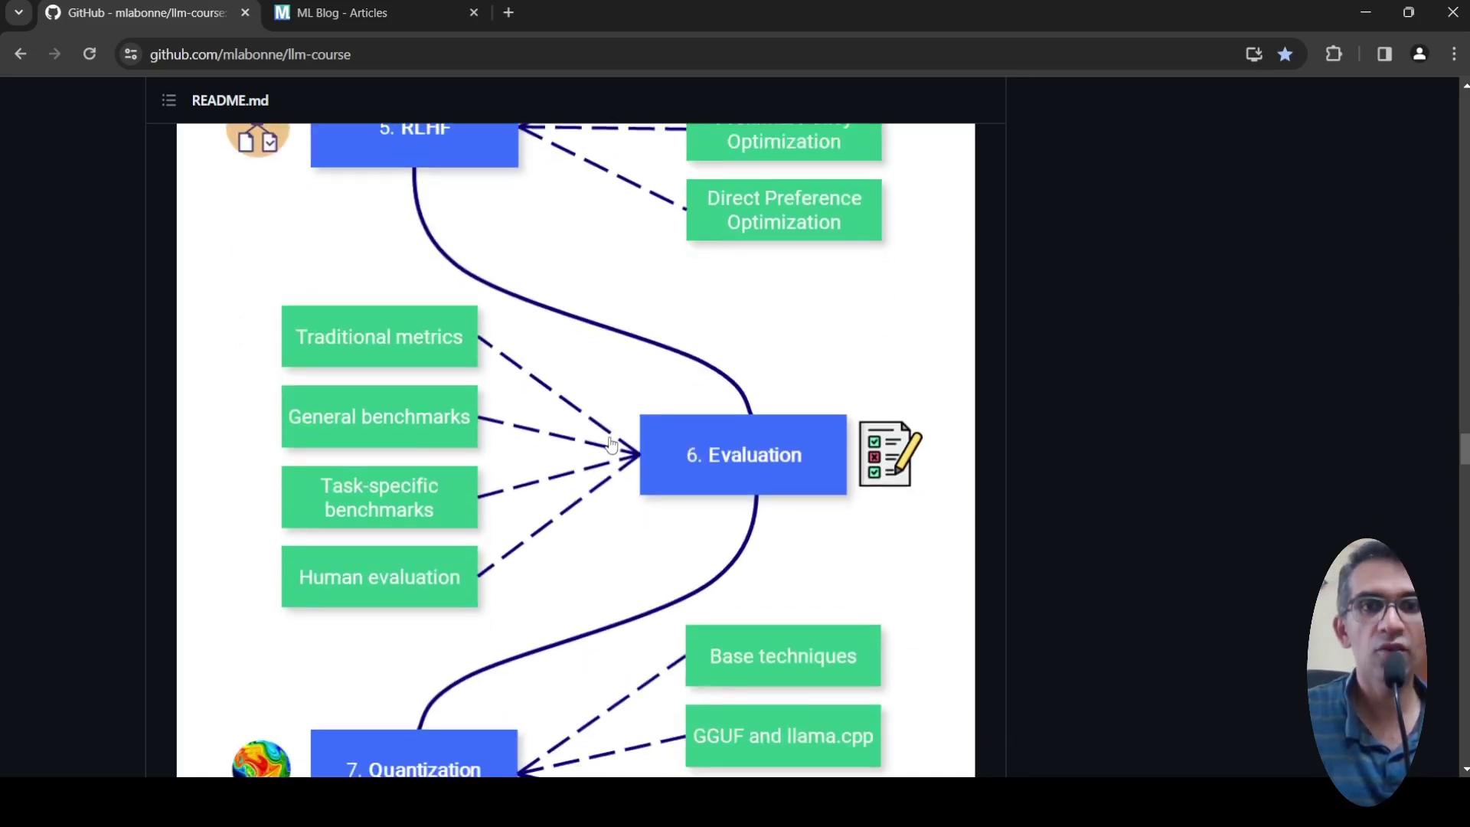
scroll(610, 445, "down", 3)
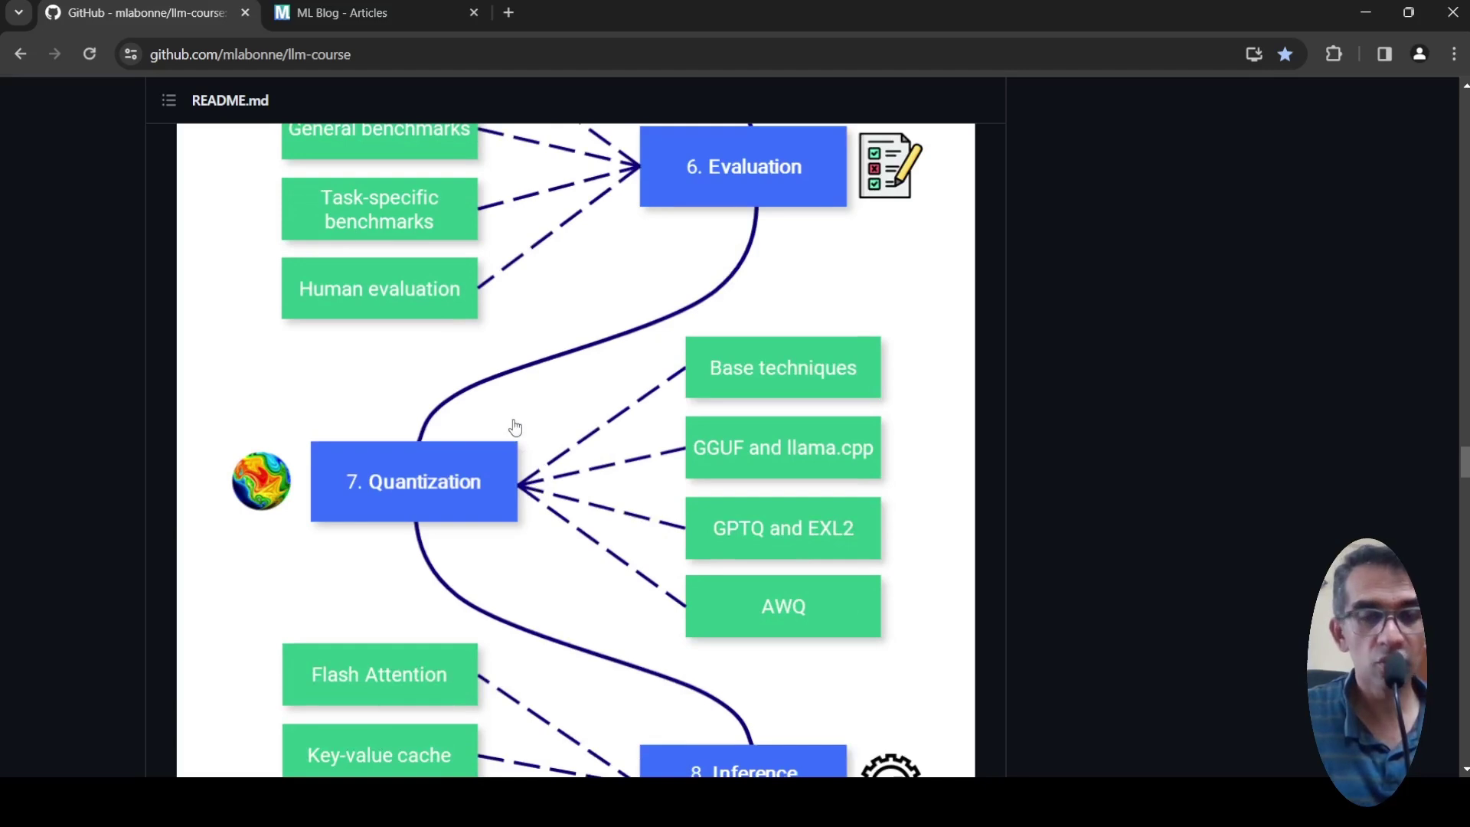
scroll(516, 428, "down", 3)
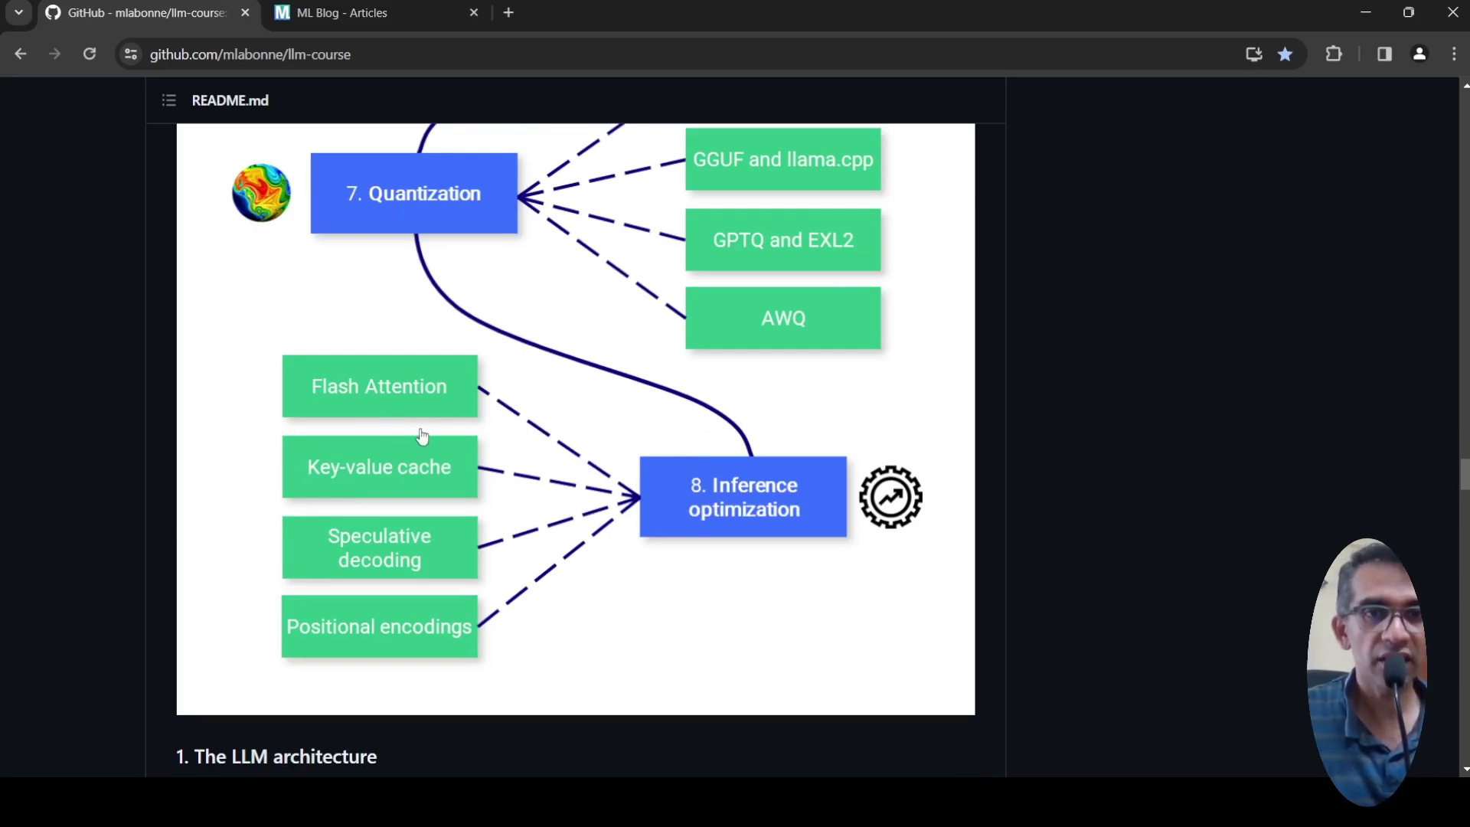
scroll(842, 394, "down", 1)
scroll(835, 402, "down", 2)
scroll(817, 463, "down", 2)
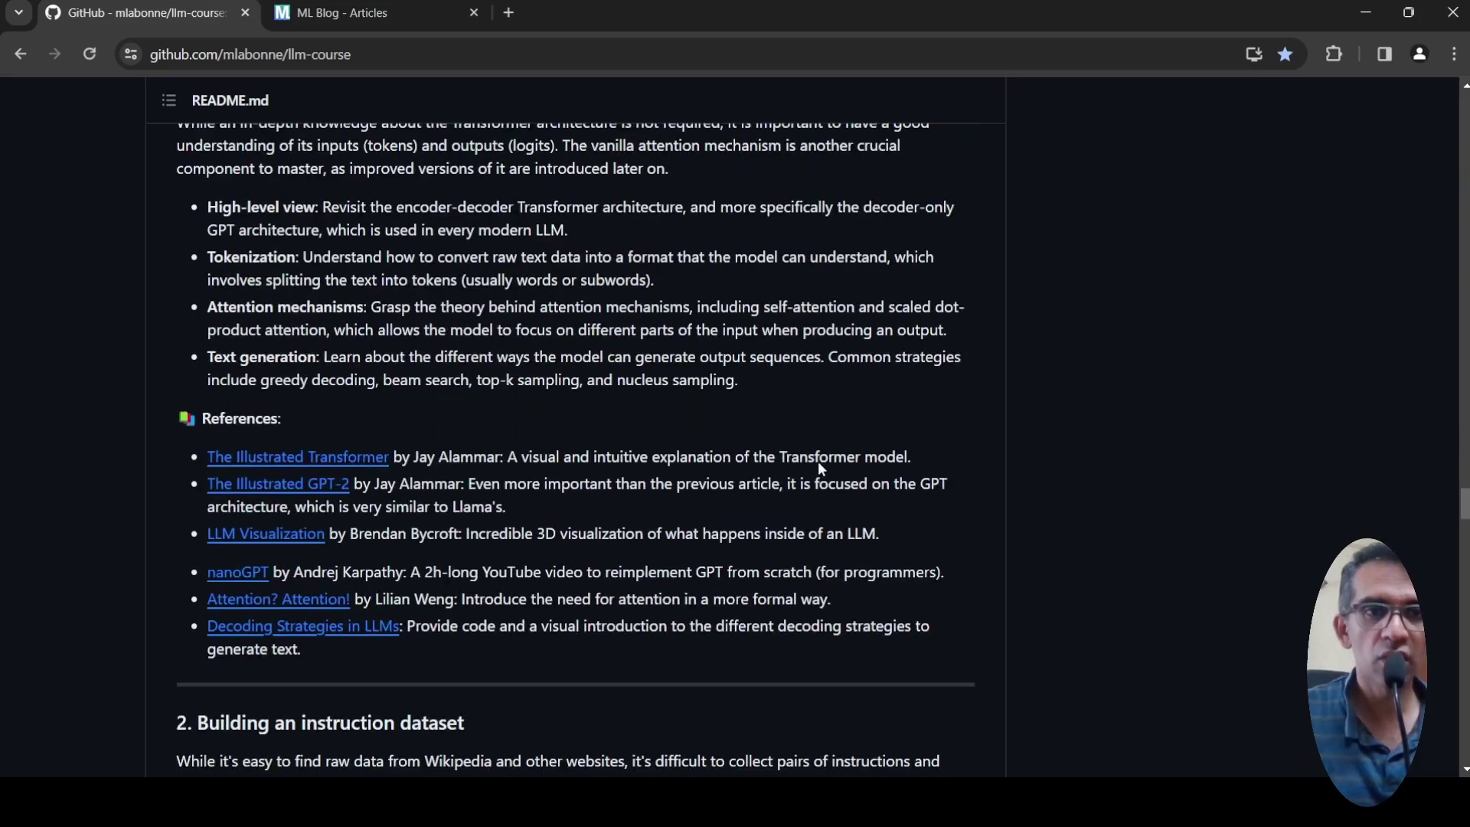
scroll(818, 461, "down", 1)
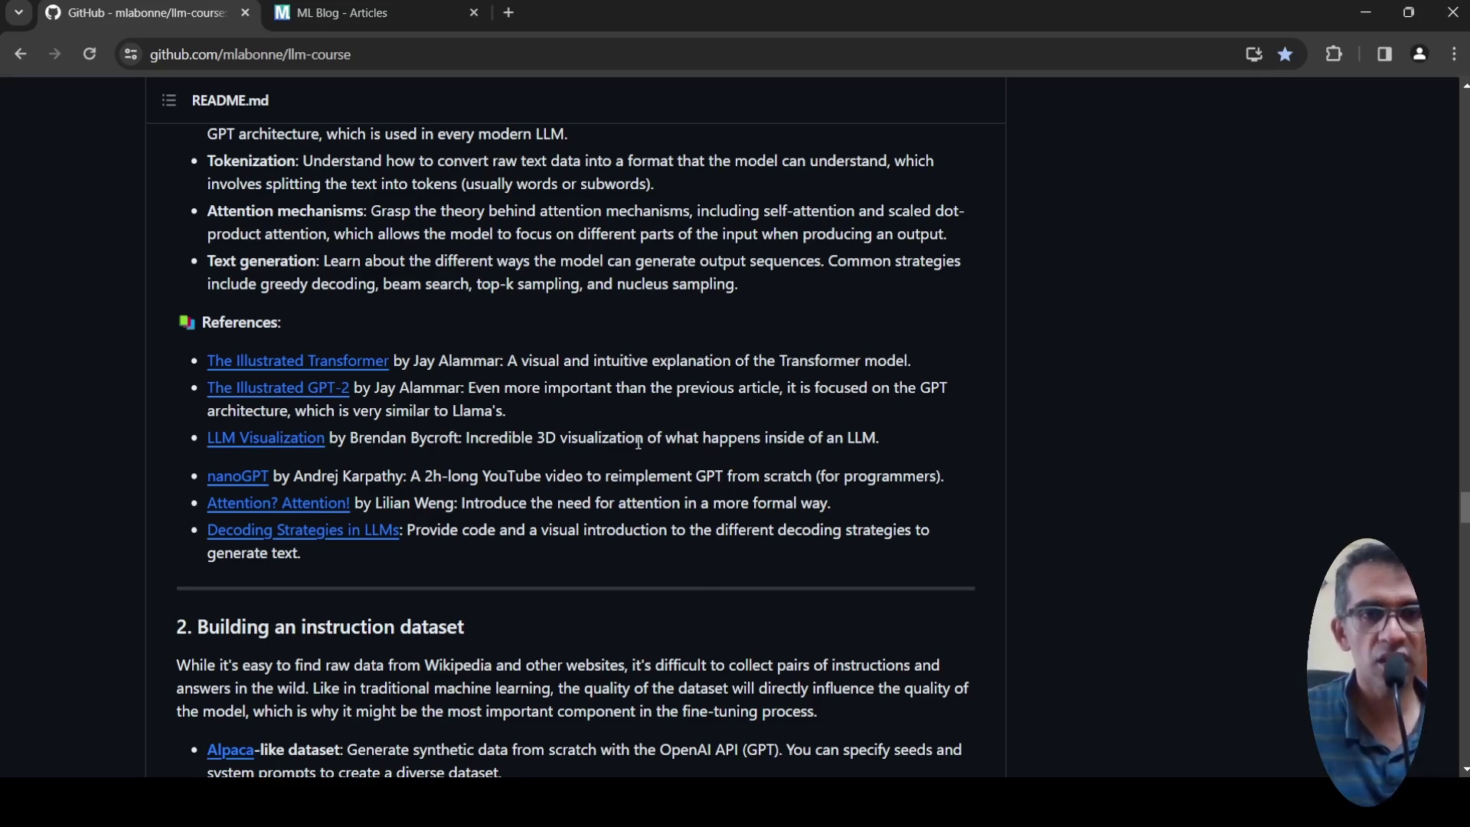
scroll(638, 442, "down", 2)
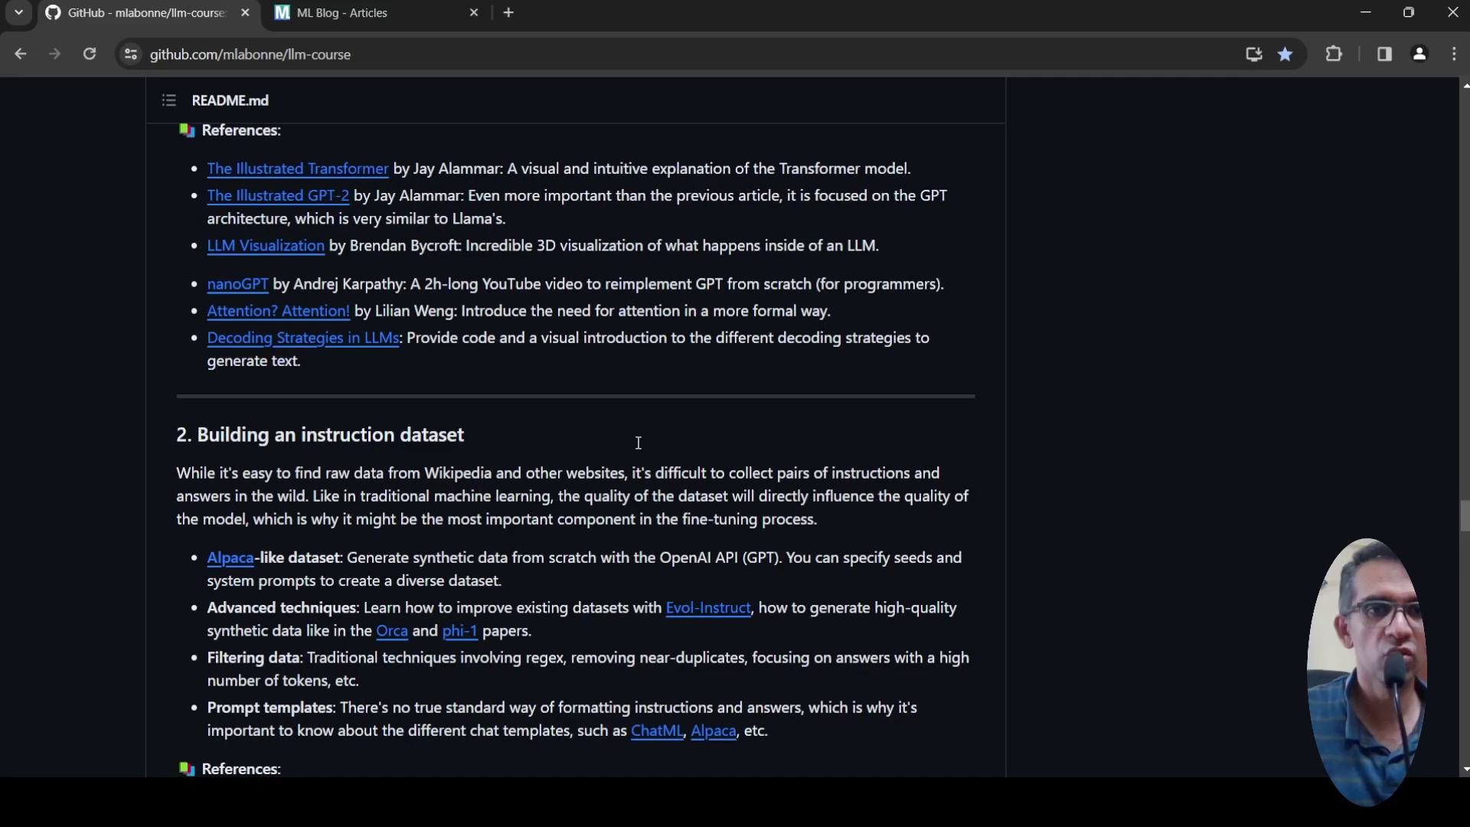
scroll(637, 444, "down", 4)
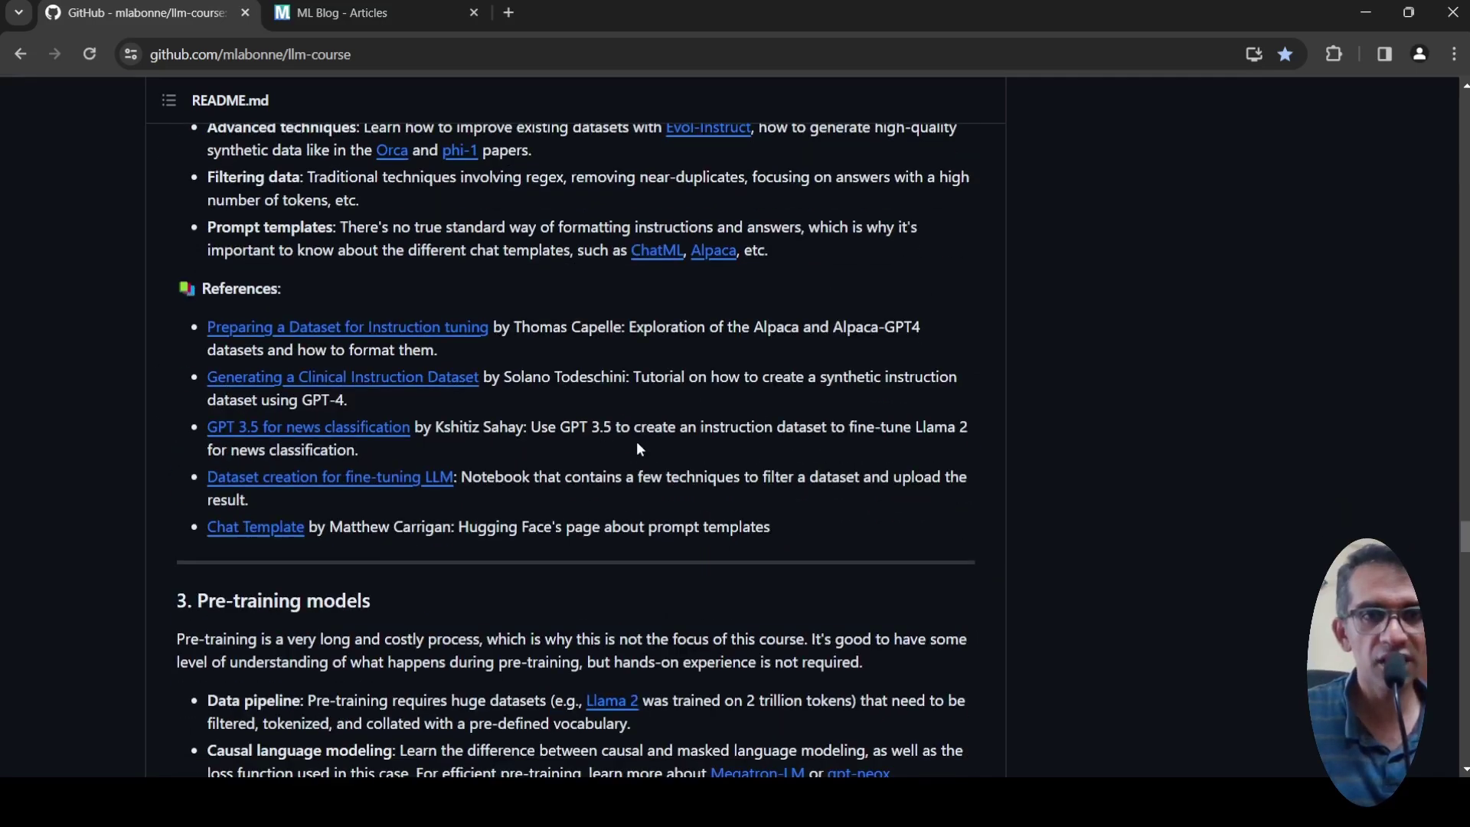
scroll(636, 441, "up", 5)
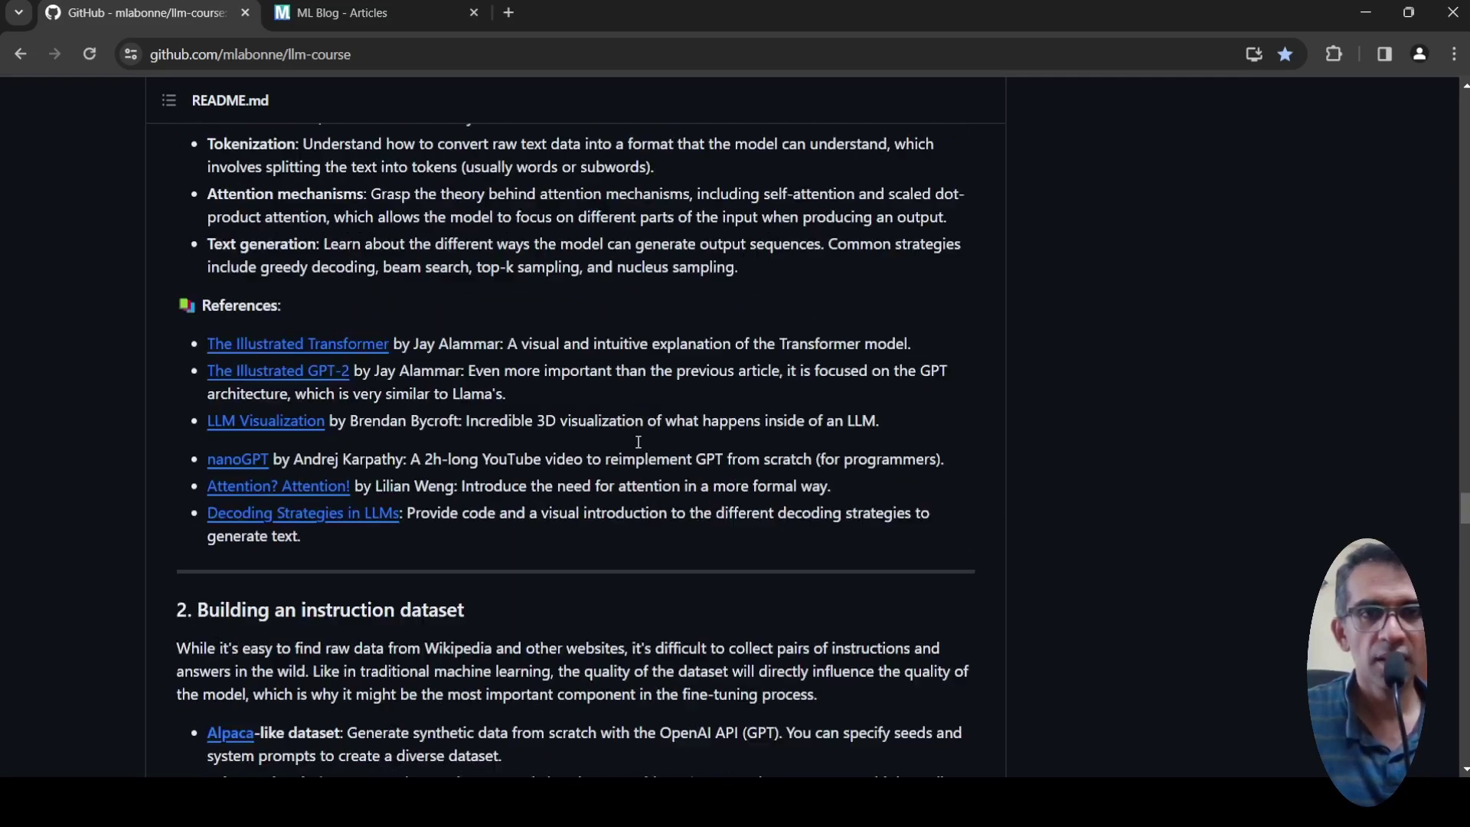
scroll(636, 441, "up", 8)
scroll(636, 441, "up", 5)
scroll(637, 442, "down", 5)
scroll(637, 442, "up", 3)
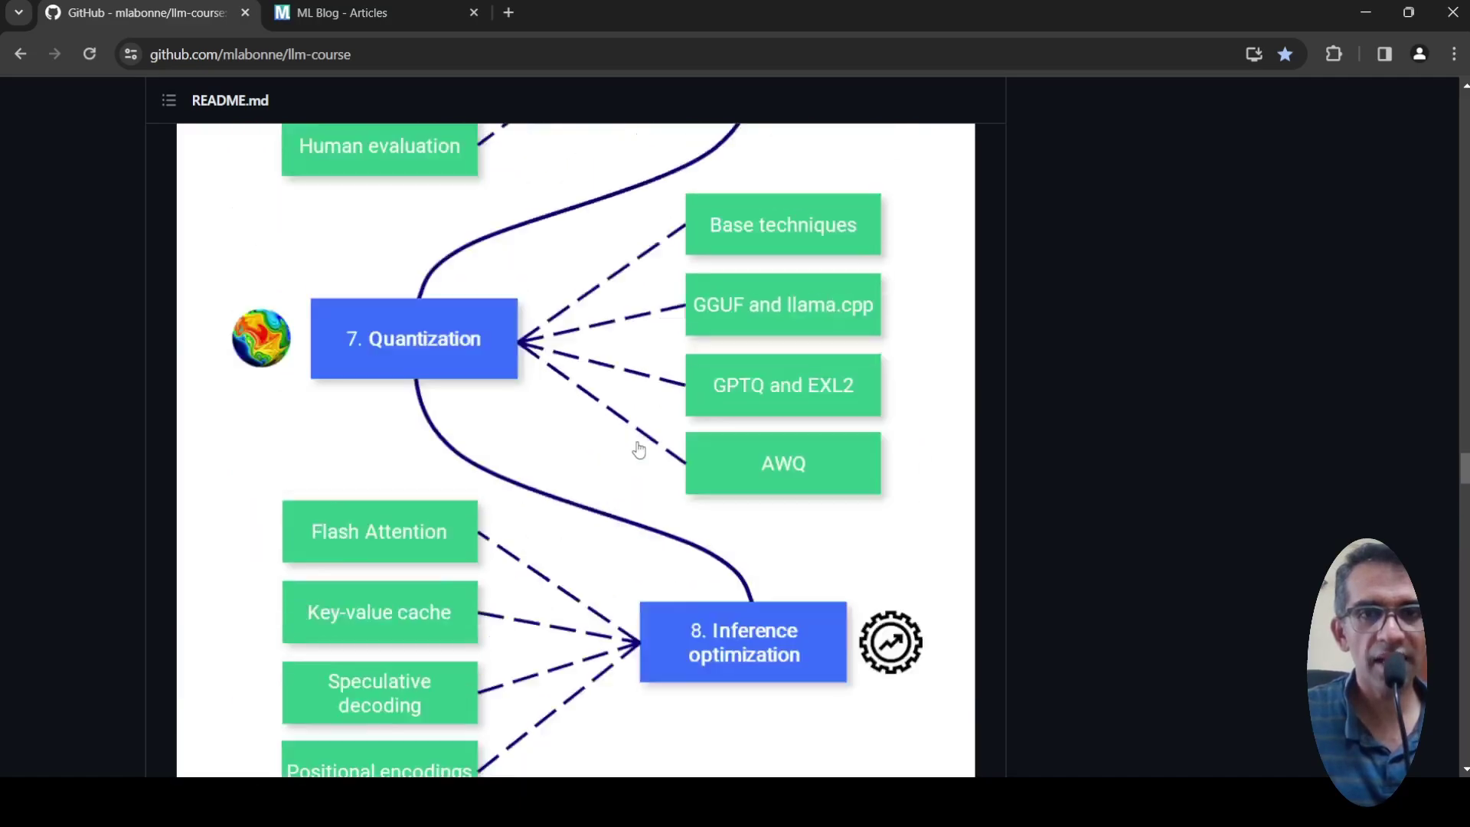
scroll(638, 442, "up", 3)
scroll(640, 449, "down", 5)
scroll(640, 449, "down", 5)
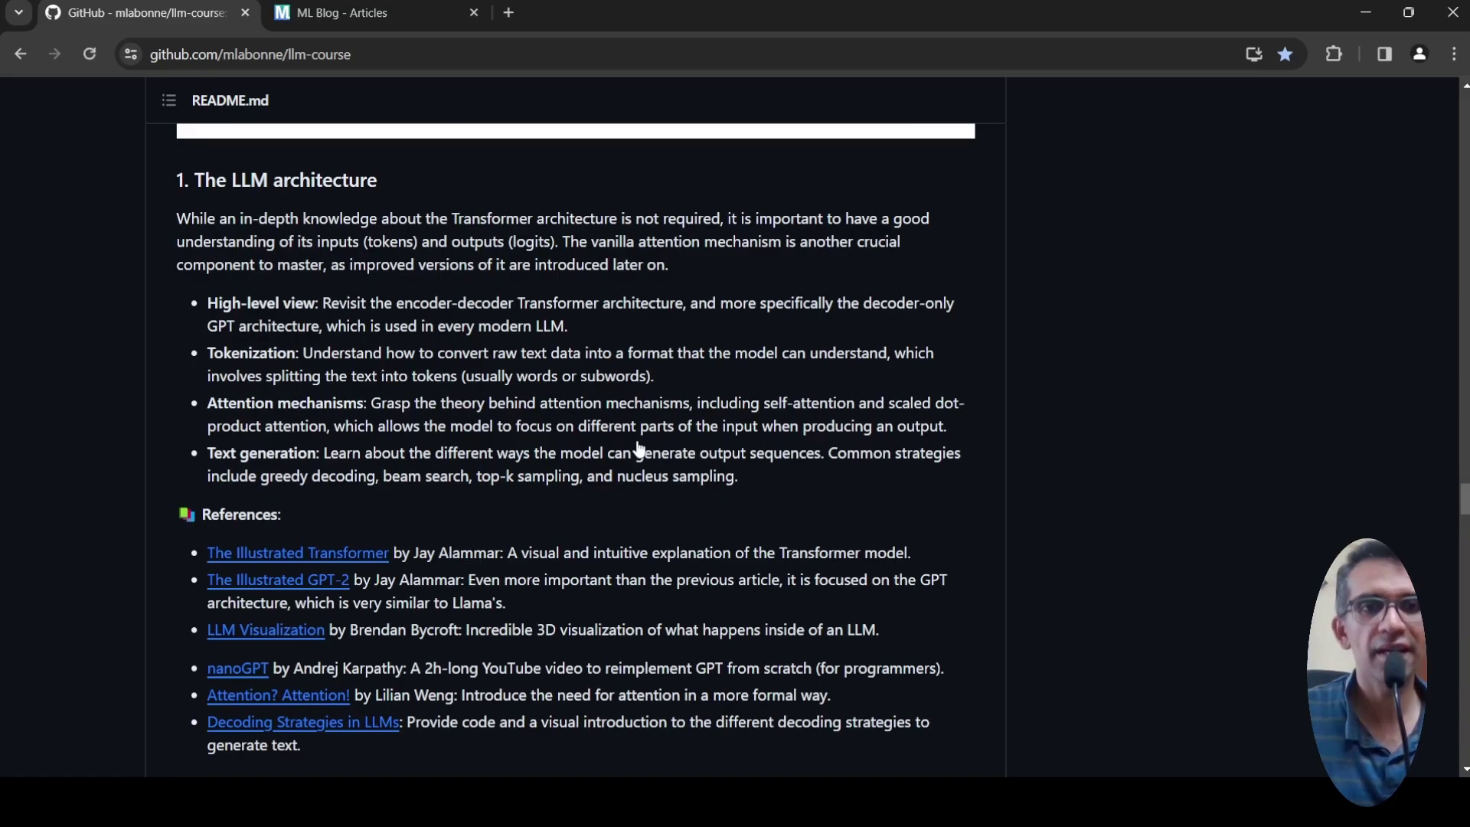
scroll(640, 448, "down", 5)
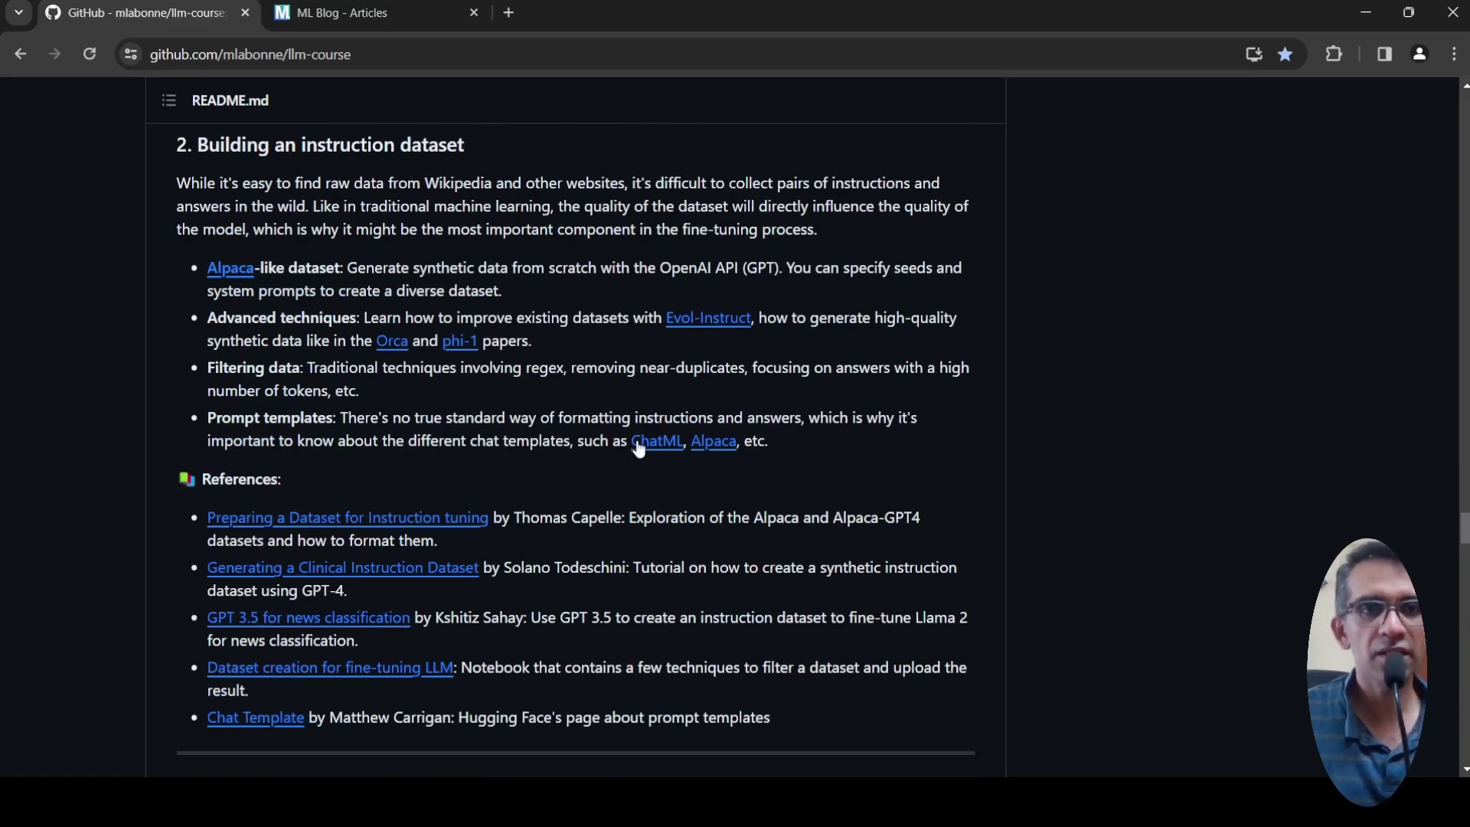
scroll(640, 450, "down", 5)
scroll(640, 449, "down", 5)
scroll(640, 448, "down", 5)
scroll(639, 450, "down", 5)
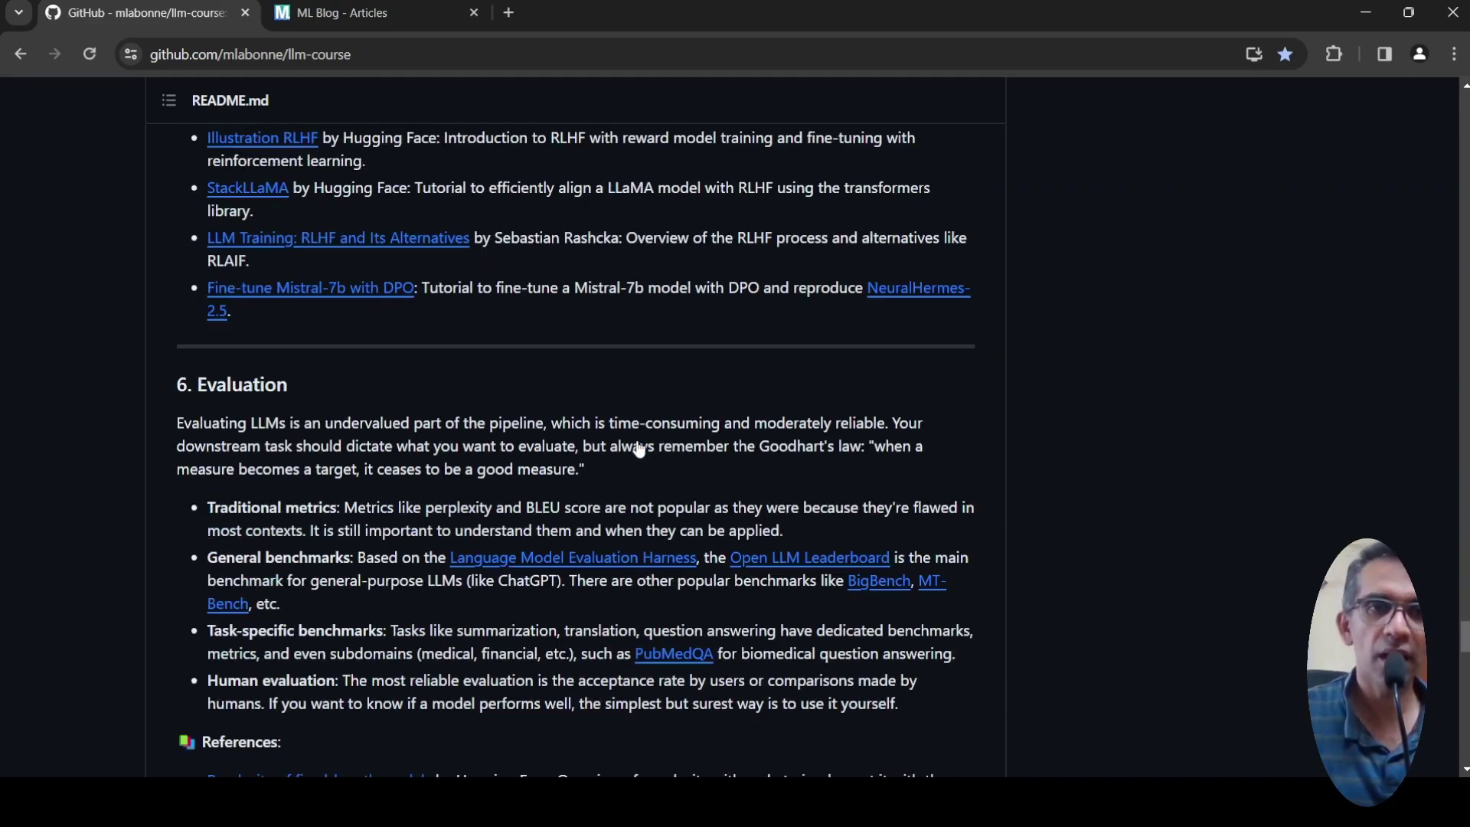
scroll(640, 449, "down", 4)
scroll(640, 447, "down", 5)
scroll(638, 447, "down", 3)
scroll(638, 447, "down", 4)
scroll(637, 446, "down", 2)
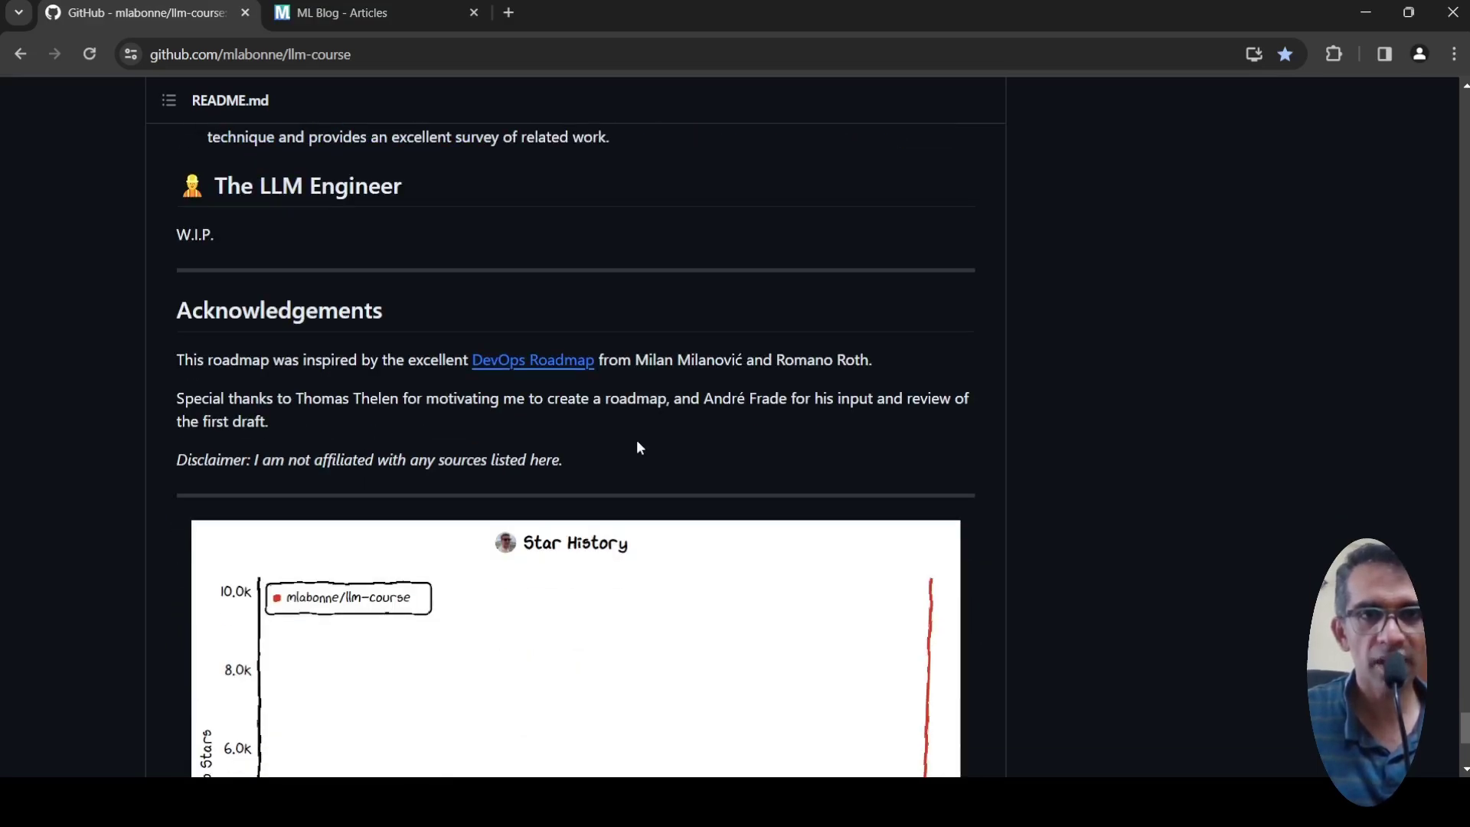
scroll(636, 440, "down", 3)
scroll(636, 440, "up", 5)
scroll(637, 440, "up", 10)
scroll(637, 439, "up", 5)
scroll(636, 439, "up", 5)
scroll(636, 440, "up", 5)
scroll(636, 439, "up", 5)
scroll(636, 438, "up", 5)
scroll(636, 437, "up", 5)
scroll(636, 438, "up", 5)
scroll(637, 437, "up", 5)
scroll(637, 443, "up", 5)
scroll(637, 443, "up", 5)
scroll(636, 443, "up", 5)
scroll(637, 444, "up", 5)
scroll(638, 444, "up", 5)
scroll(637, 444, "up", 3)
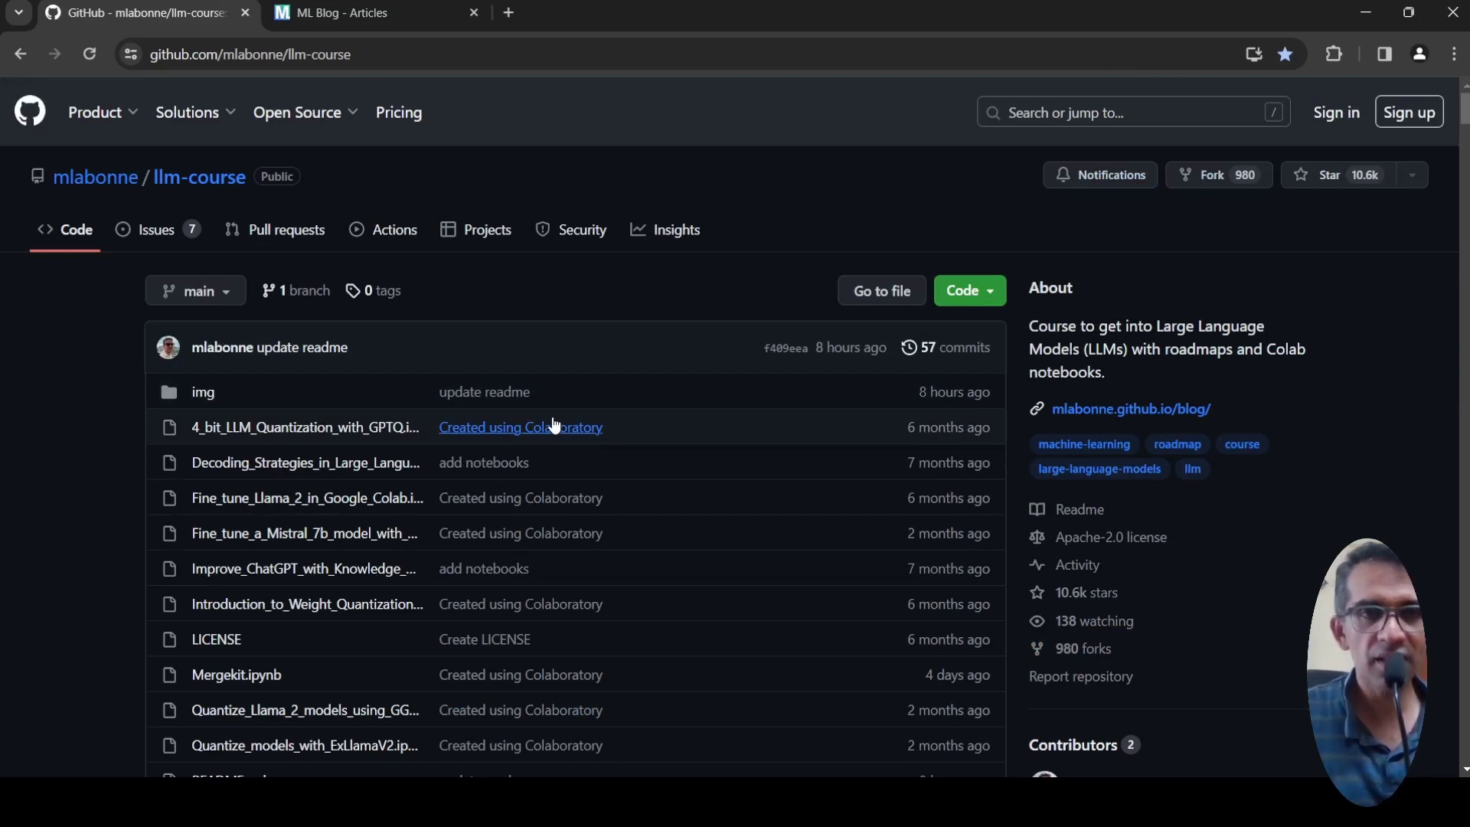
scroll(591, 428, "down", 5)
scroll(588, 431, "down", 5)
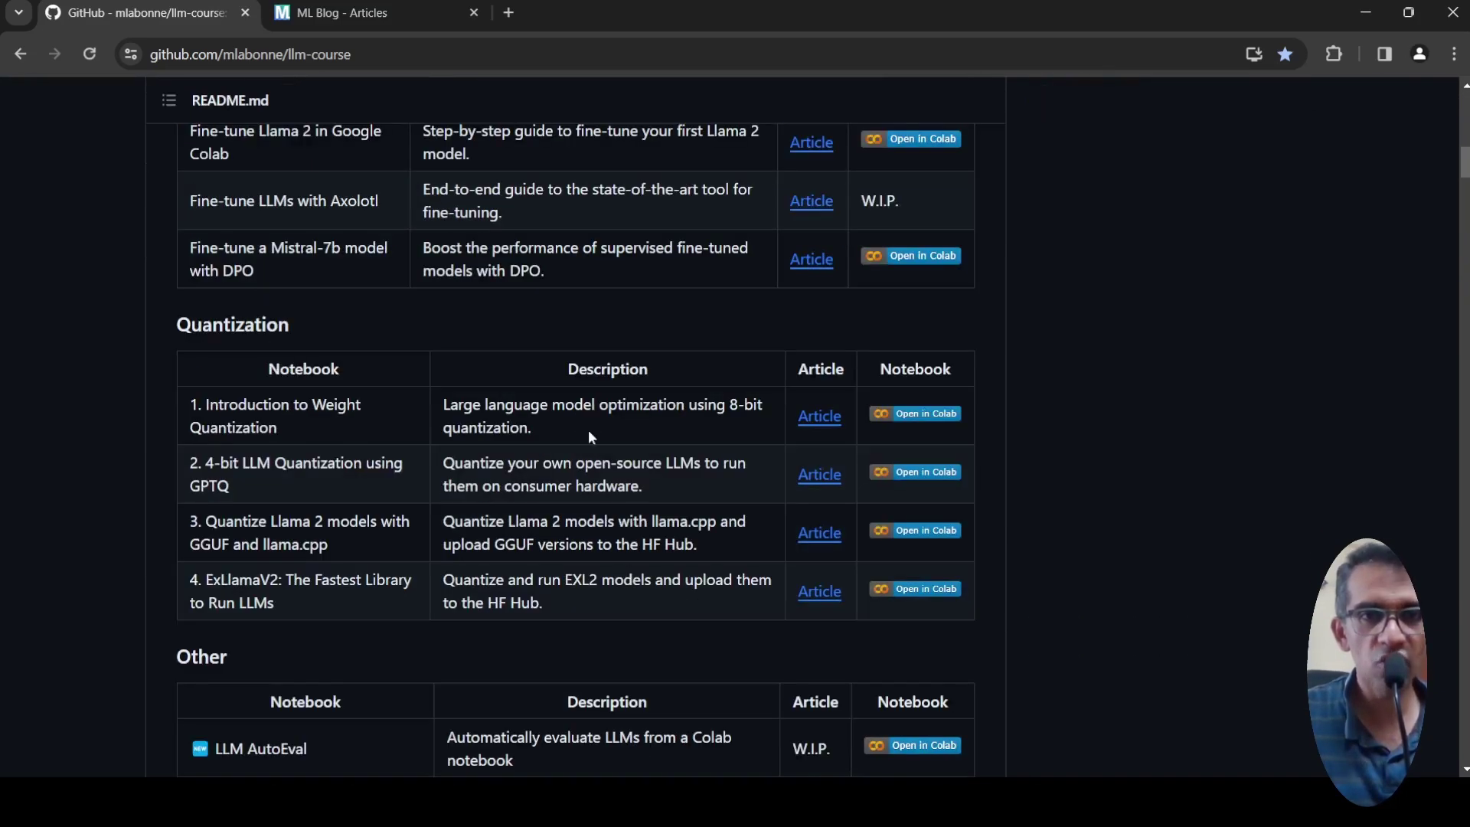
scroll(589, 430, "down", 3)
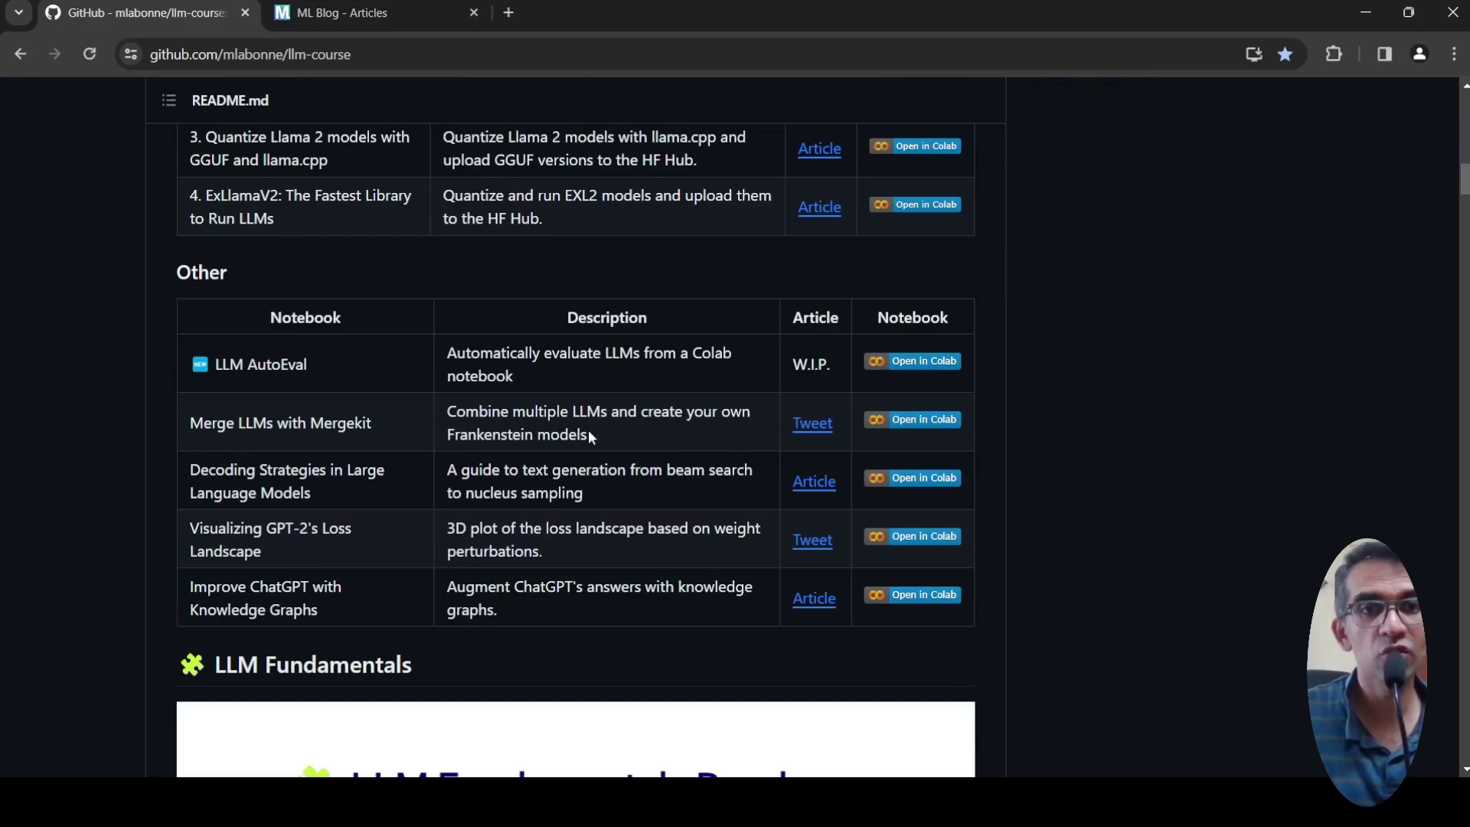
scroll(587, 429, "down", 3)
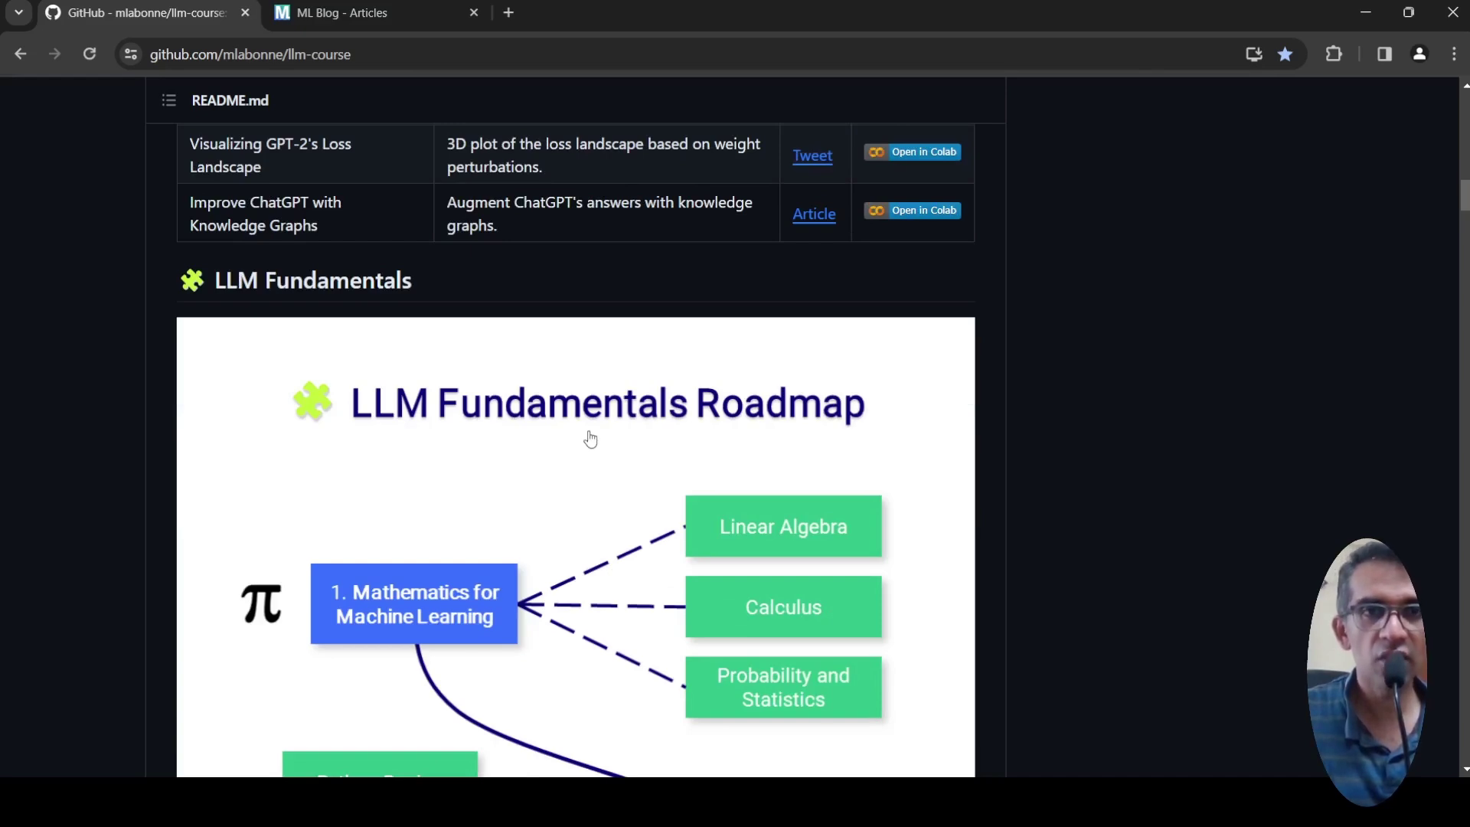
scroll(588, 437, "down", 3)
scroll(589, 438, "down", 5)
scroll(589, 437, "down", 2)
scroll(588, 438, "down", 3)
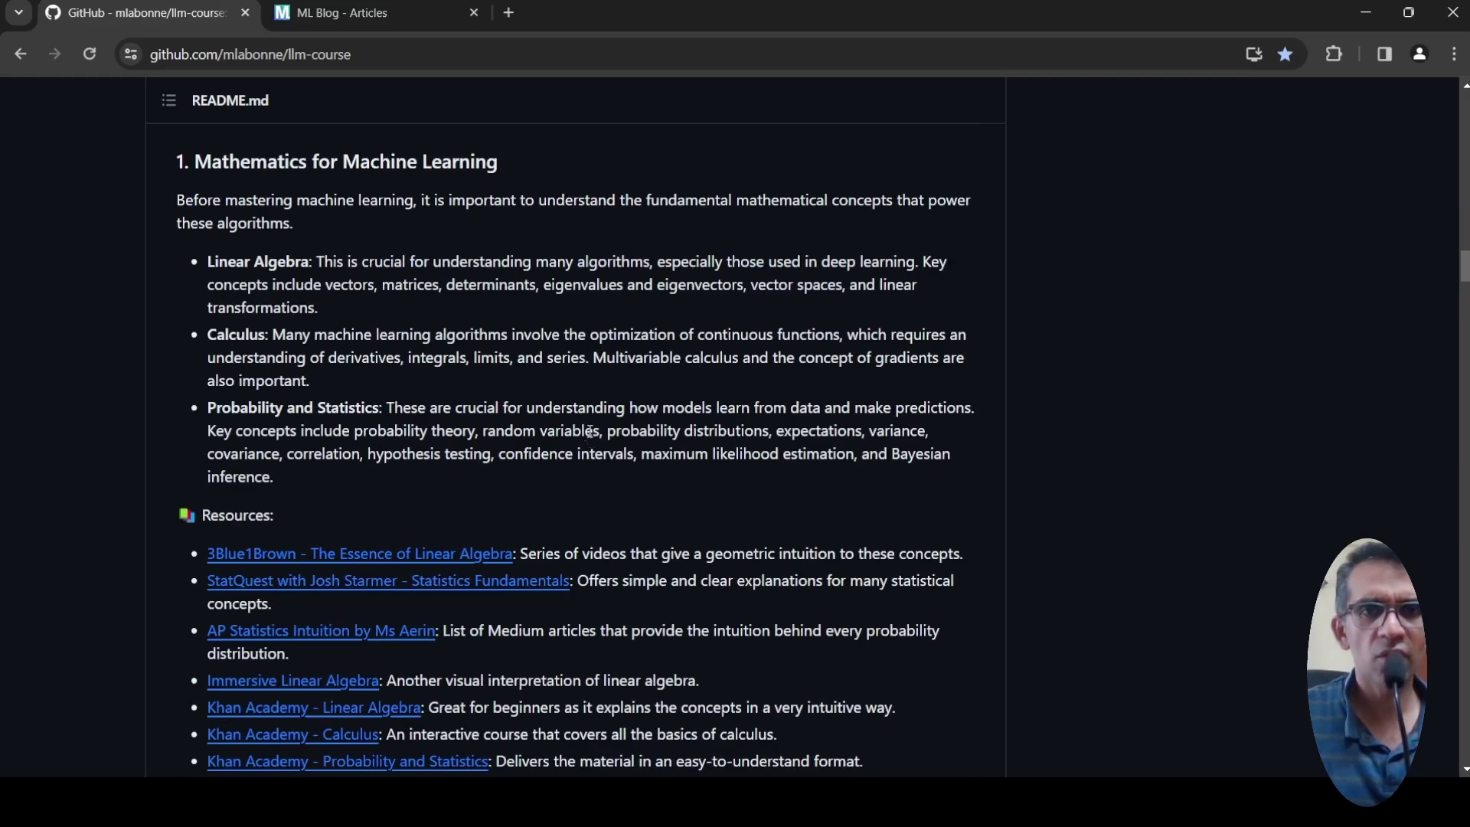
scroll(590, 437, "down", 6)
scroll(590, 431, "down", 4)
scroll(590, 430, "down", 4)
scroll(589, 431, "down", 4)
scroll(588, 435, "down", 4)
scroll(588, 438, "down", 3)
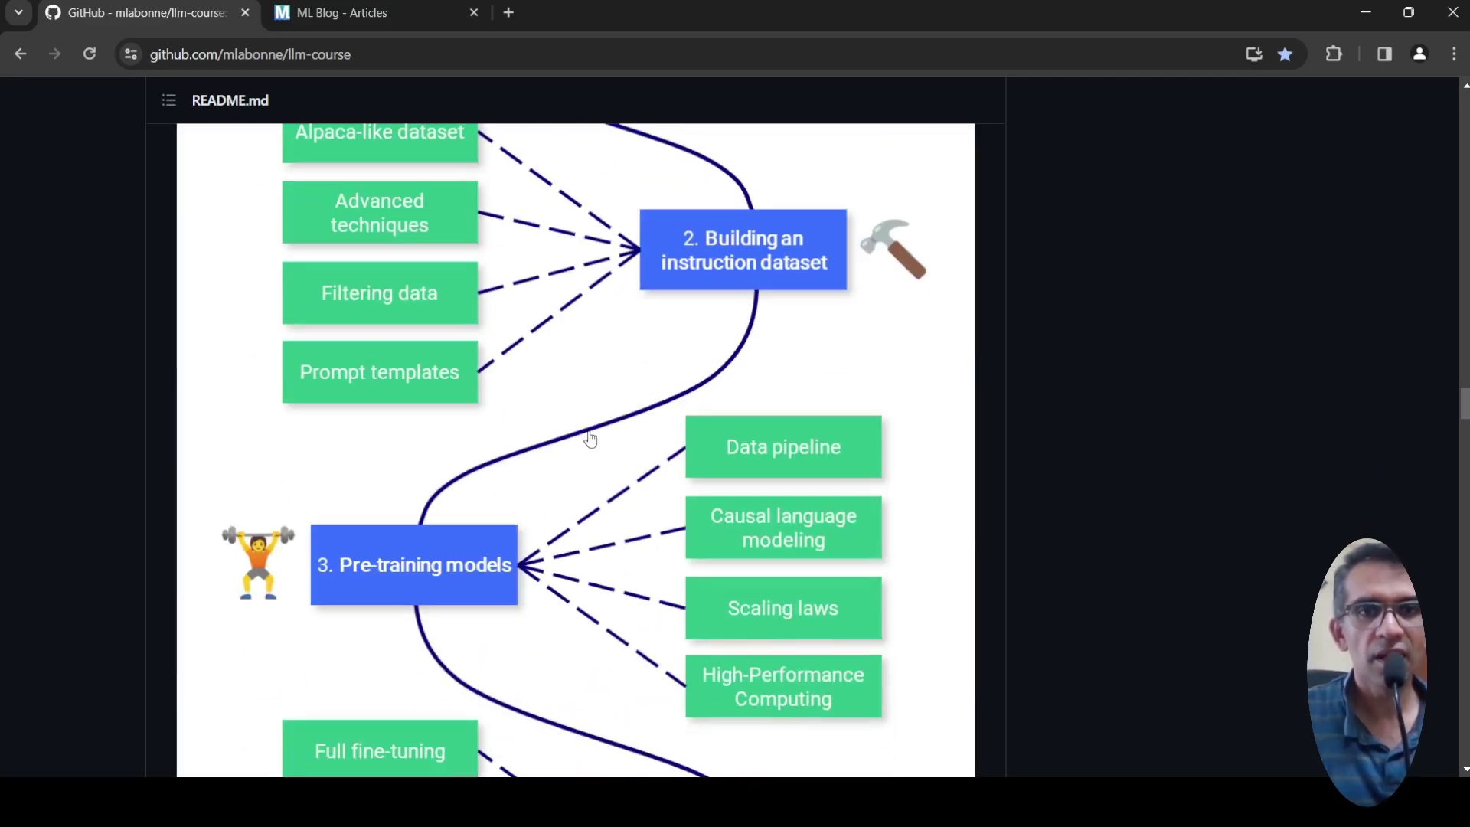
scroll(589, 437, "down", 2)
scroll(589, 438, "down", 4)
scroll(590, 437, "down", 1)
scroll(589, 437, "down", 3)
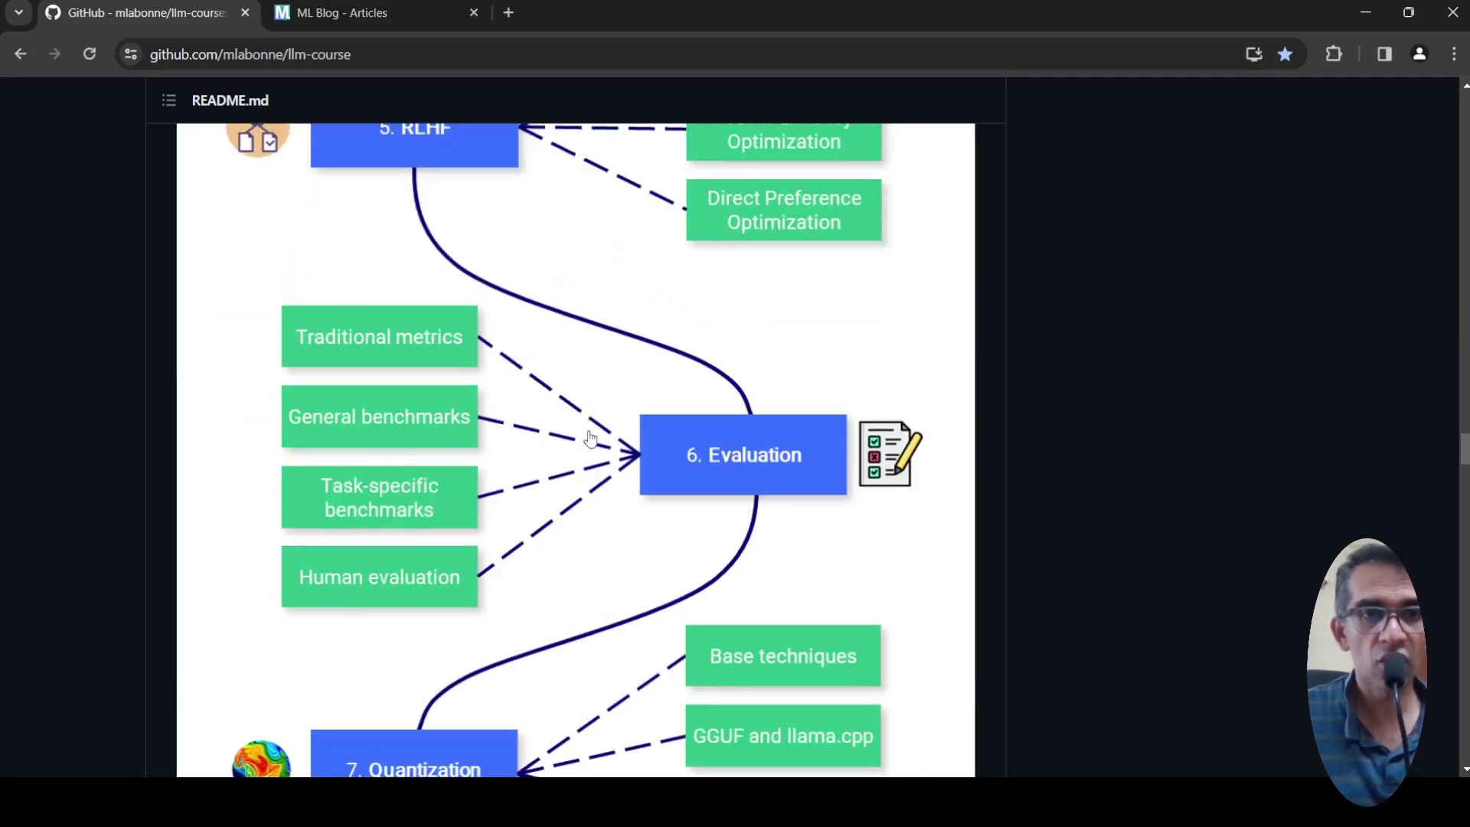
scroll(590, 437, "down", 5)
scroll(589, 434, "down", 5)
scroll(590, 434, "down", 5)
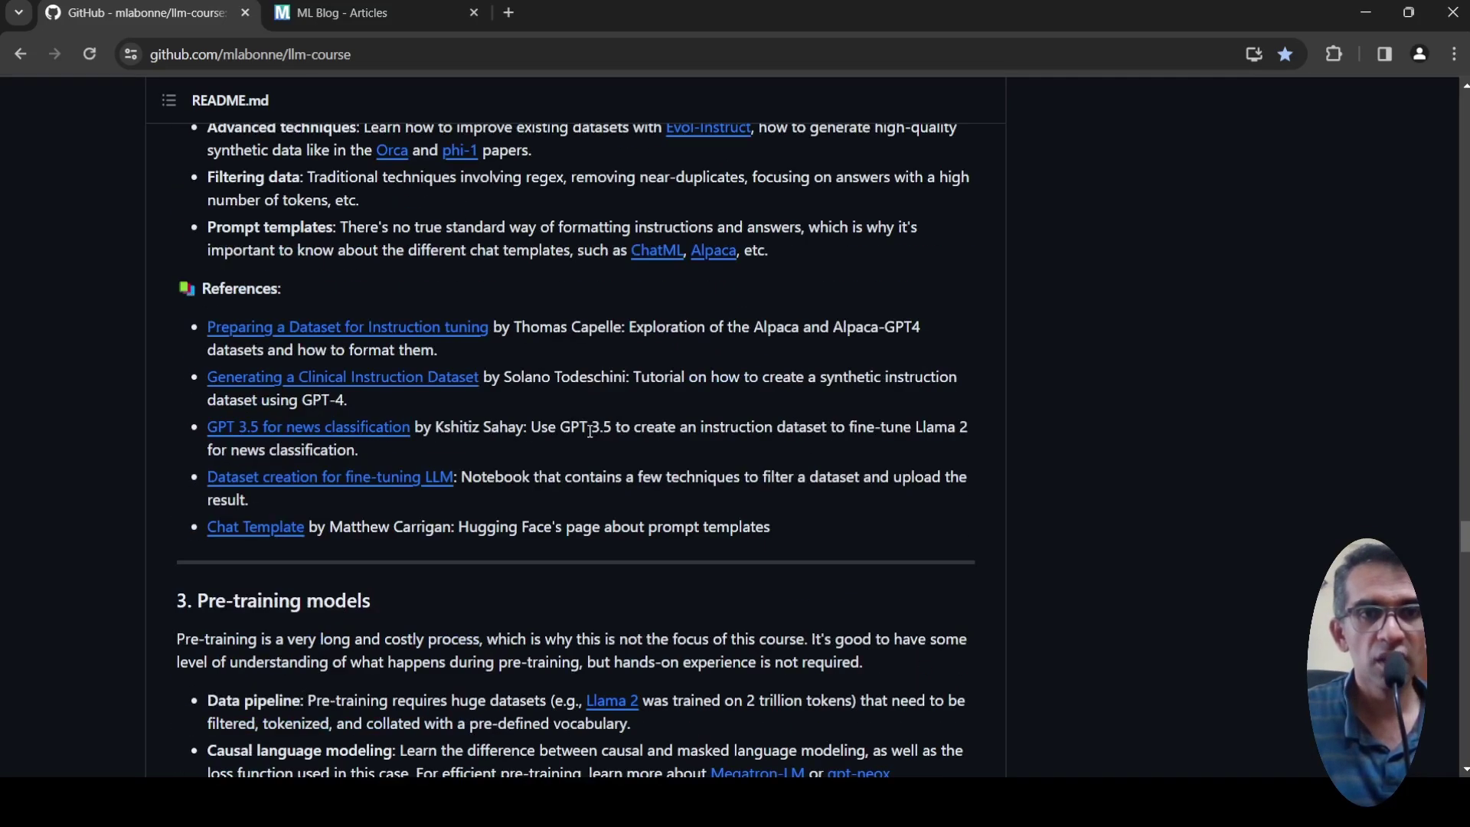
scroll(590, 429, "down", 3)
scroll(590, 431, "down", 5)
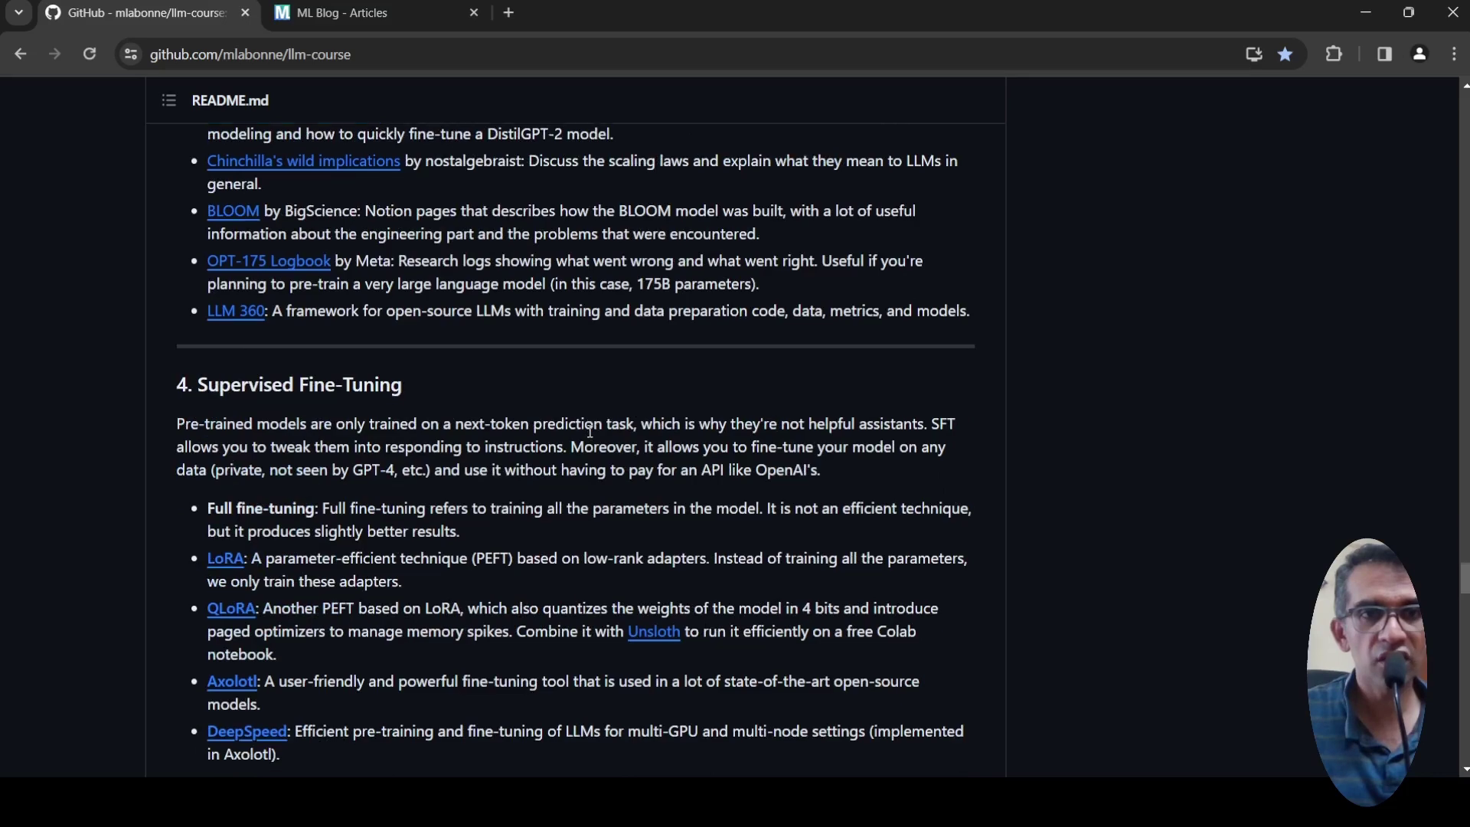
scroll(589, 432, "down", 3)
scroll(589, 434, "down", 1)
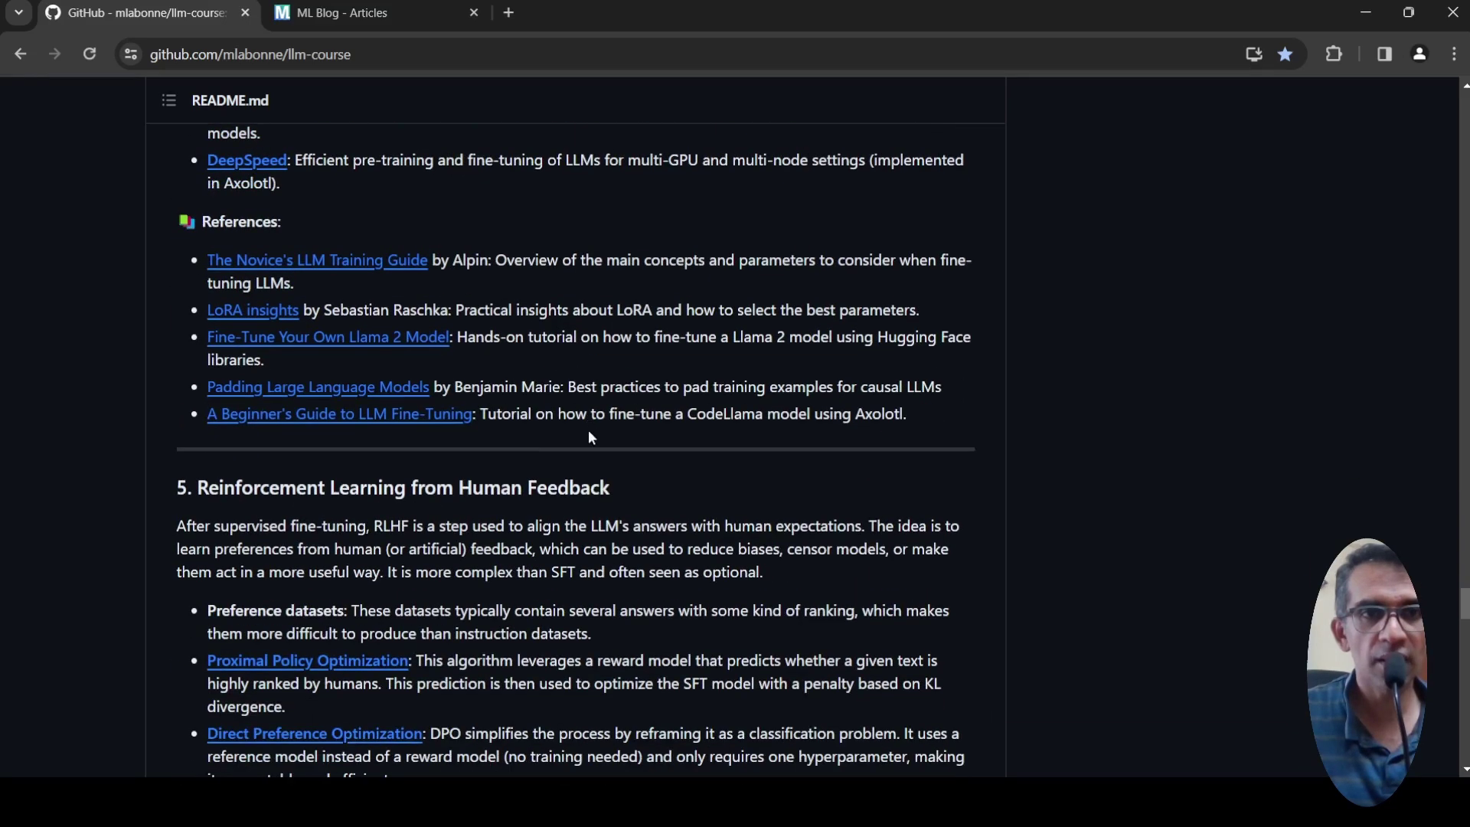
scroll(588, 436, "up", 4)
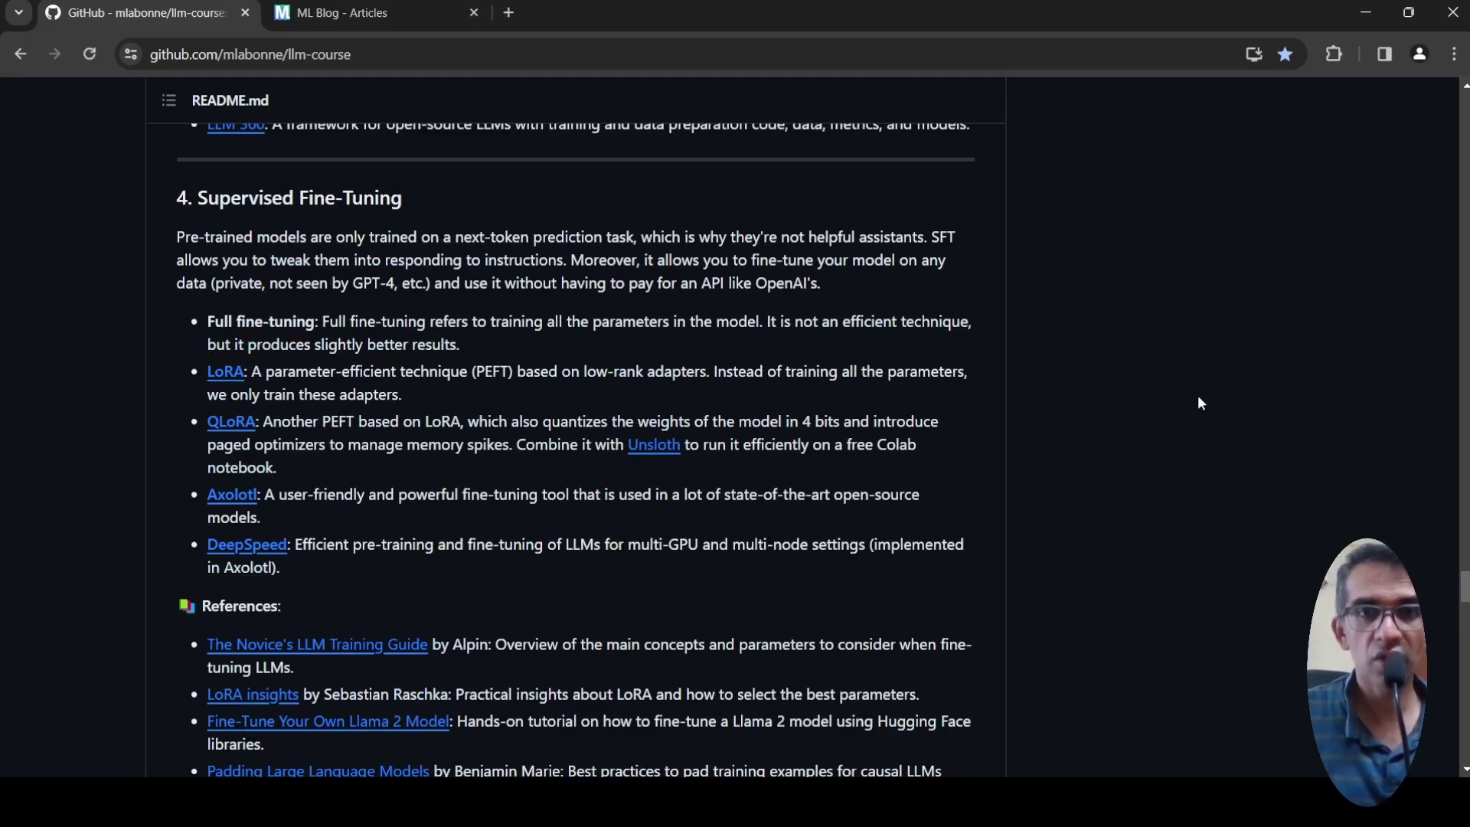
scroll(1198, 402, "up", 7)
scroll(1197, 403, "up", 6)
scroll(1197, 402, "up", 1)
scroll(1197, 402, "down", 8)
scroll(1198, 402, "down", 3)
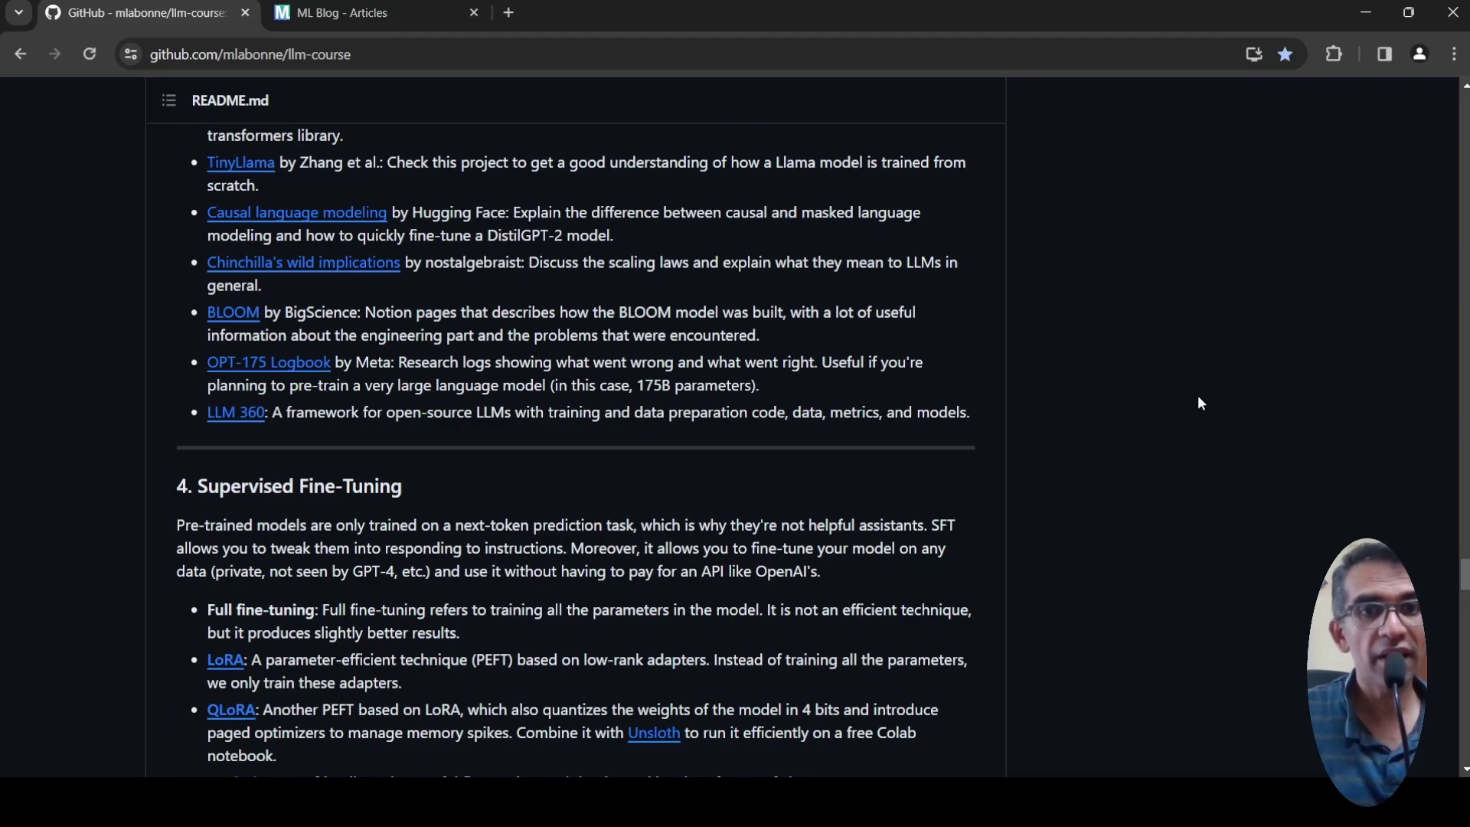
scroll(1198, 403, "down", 2)
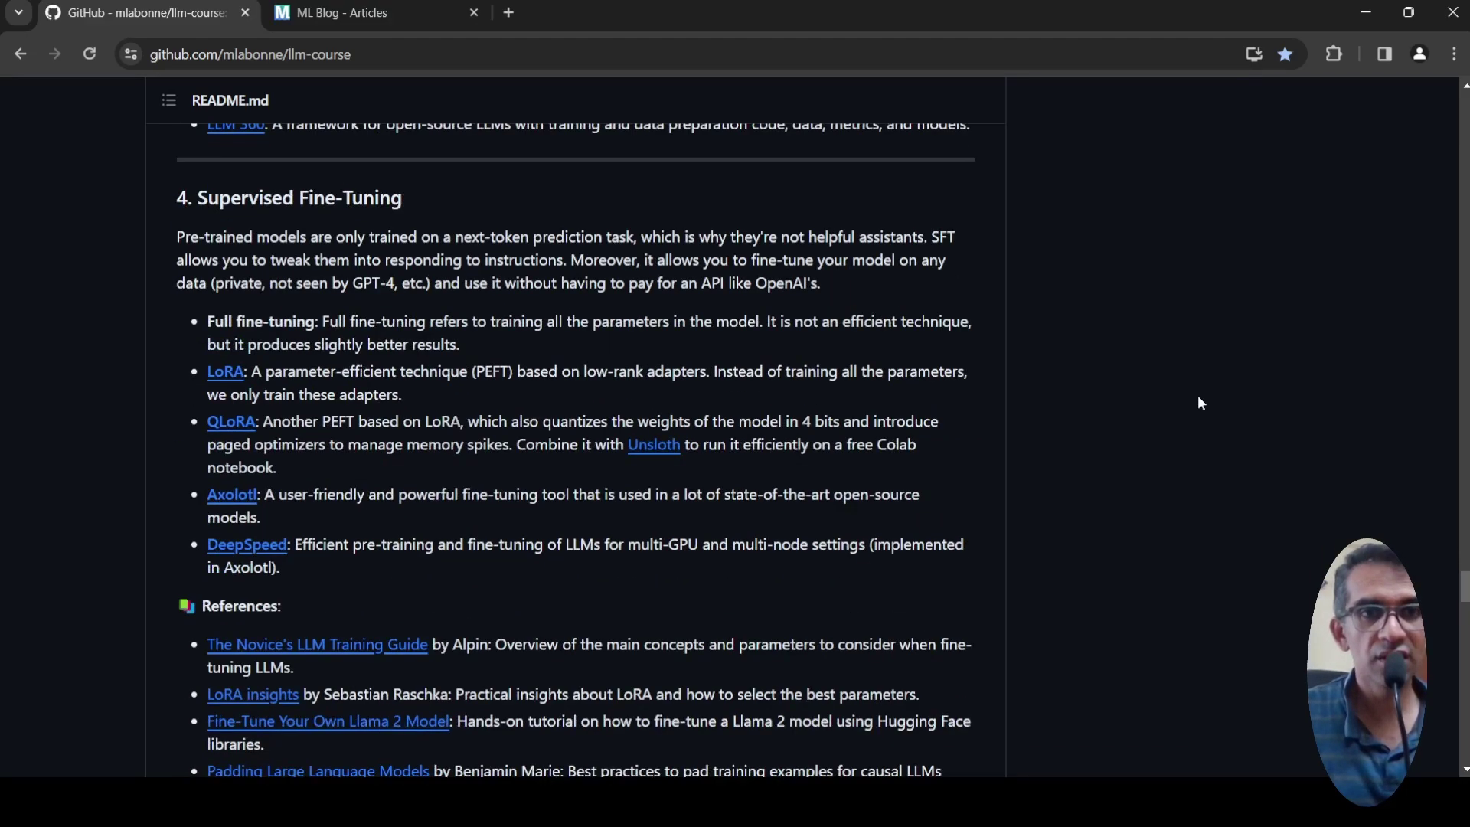
scroll(1197, 403, "down", 3)
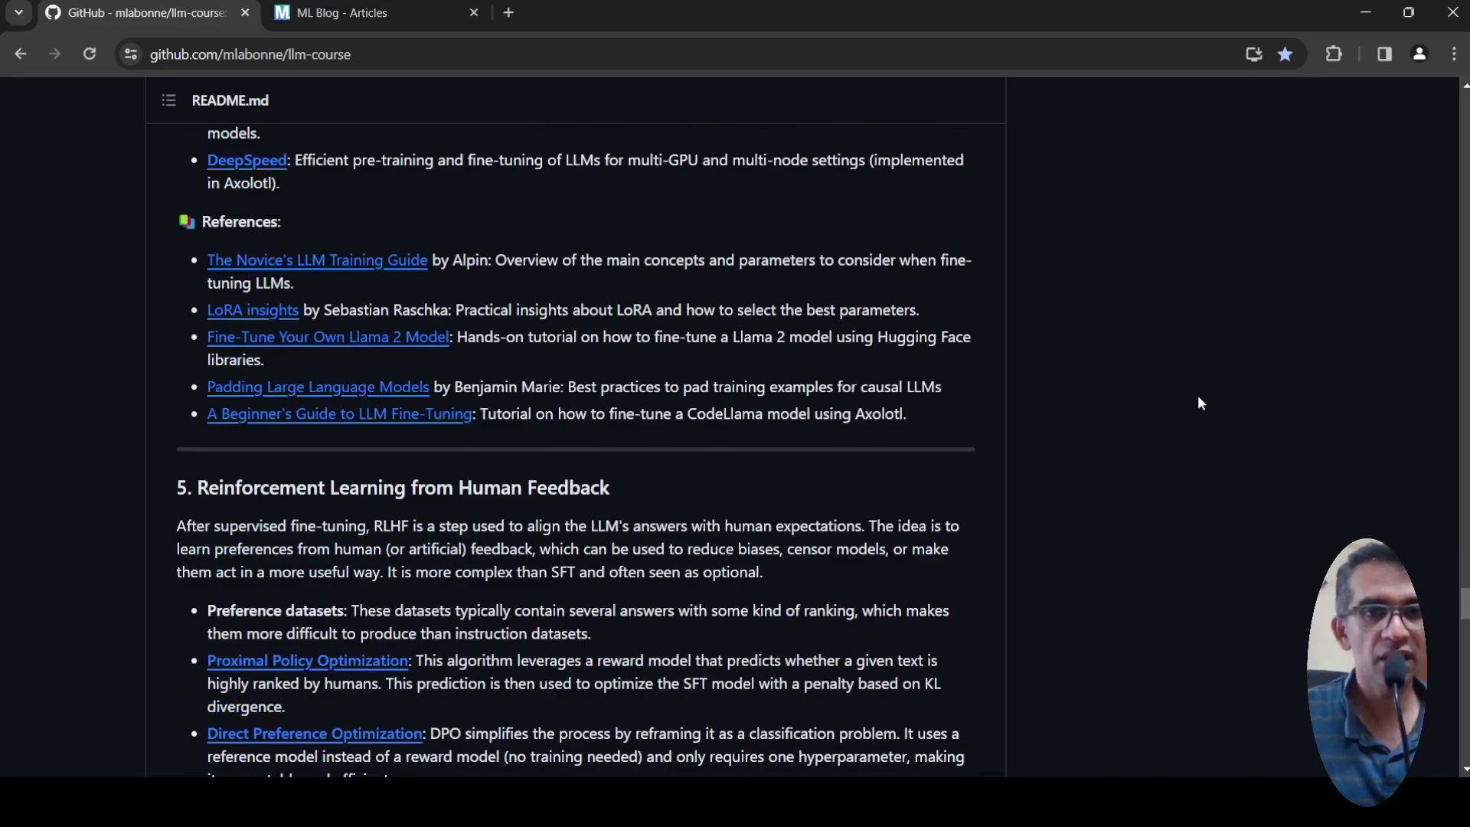
scroll(1198, 402, "up", 8)
scroll(1197, 403, "up", 8)
scroll(1198, 402, "up", 8)
scroll(1197, 402, "up", 5)
scroll(1198, 401, "up", 5)
scroll(1198, 402, "up", 5)
scroll(1197, 402, "up", 5)
scroll(1198, 403, "up", 2)
scroll(1197, 402, "up", 5)
scroll(1197, 403, "up", 5)
scroll(1198, 402, "up", 5)
scroll(1198, 402, "up", 1)
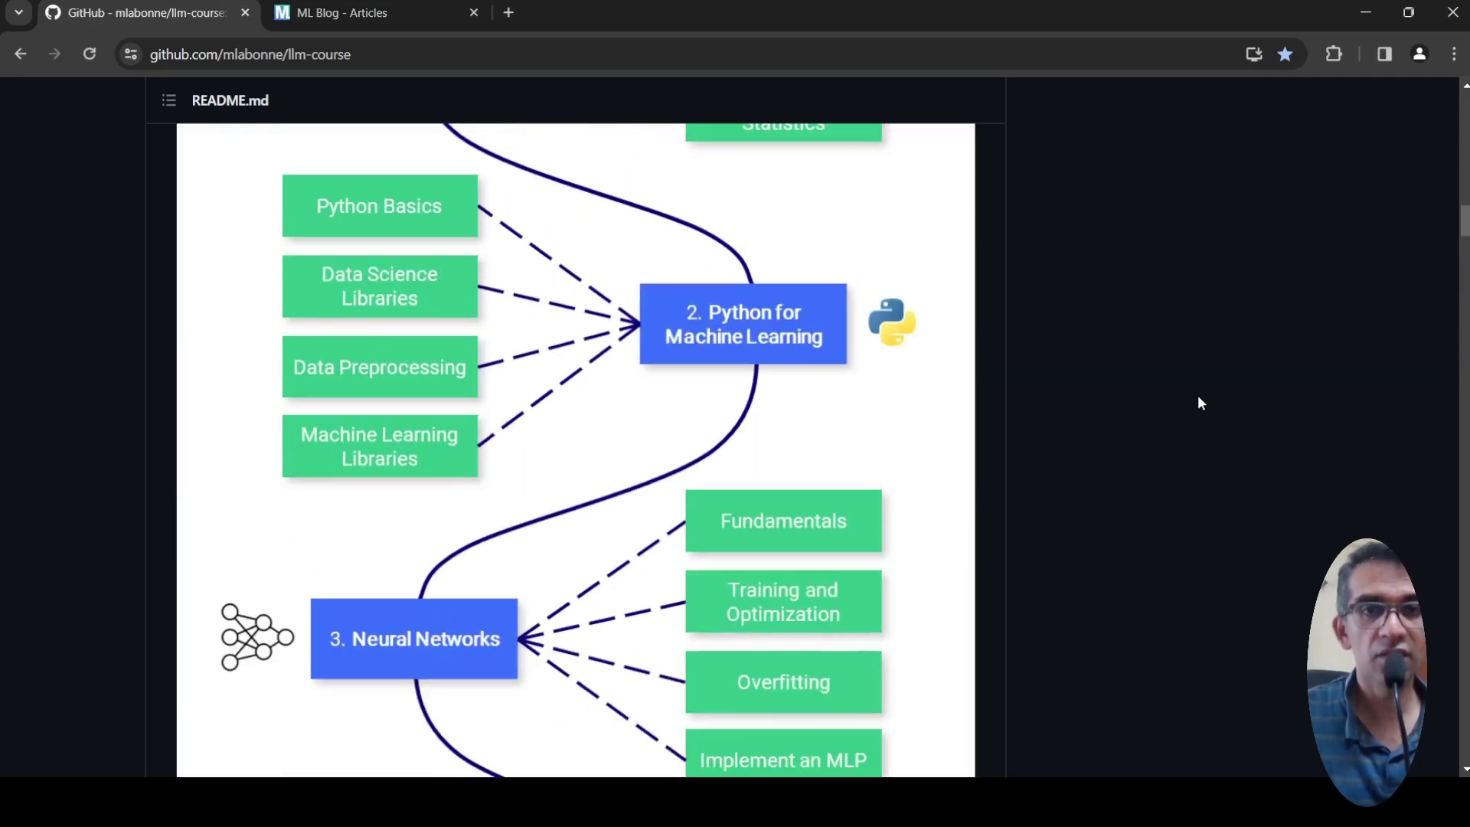
scroll(1197, 403, "up", 4)
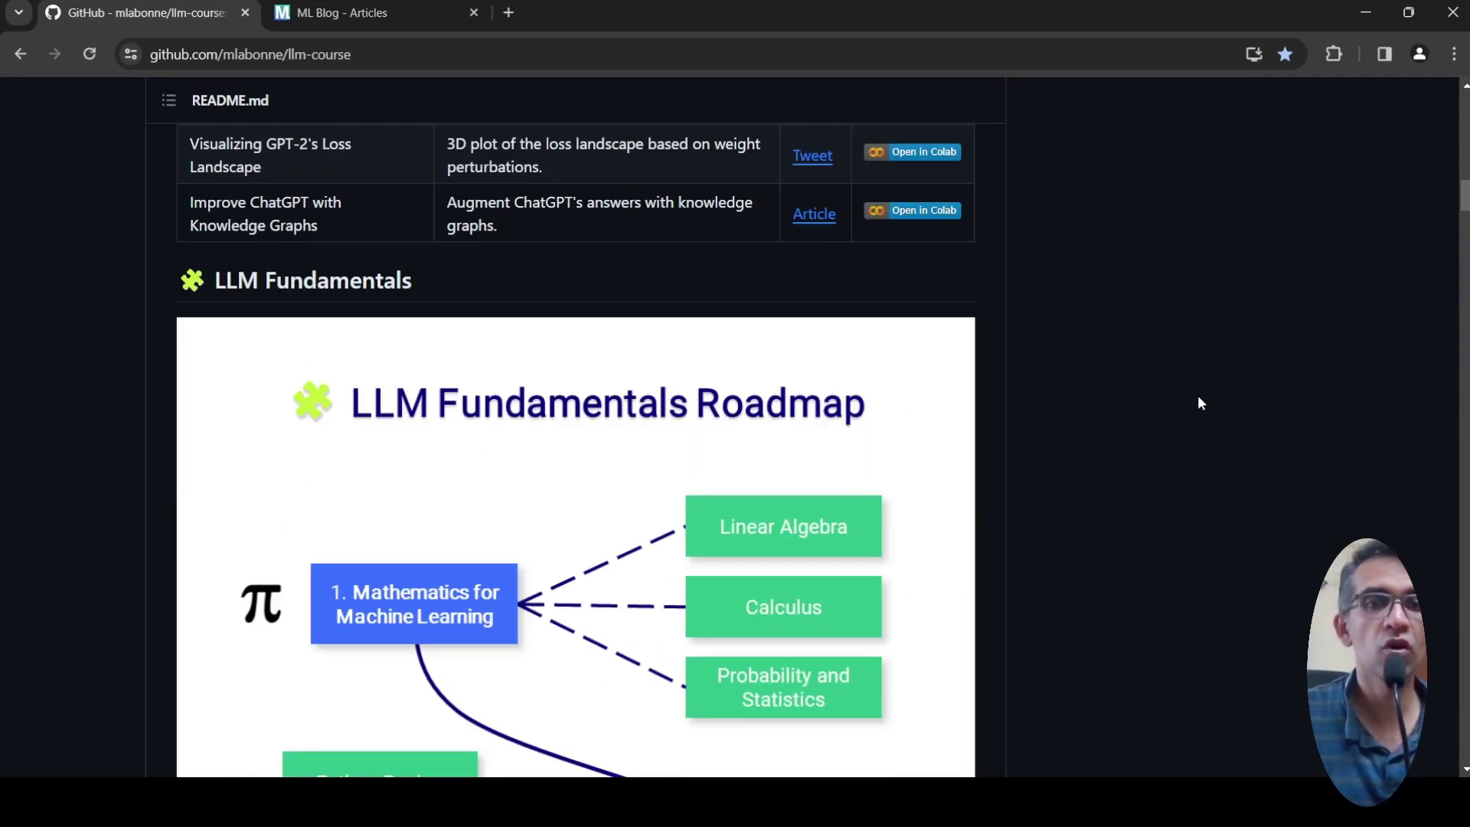